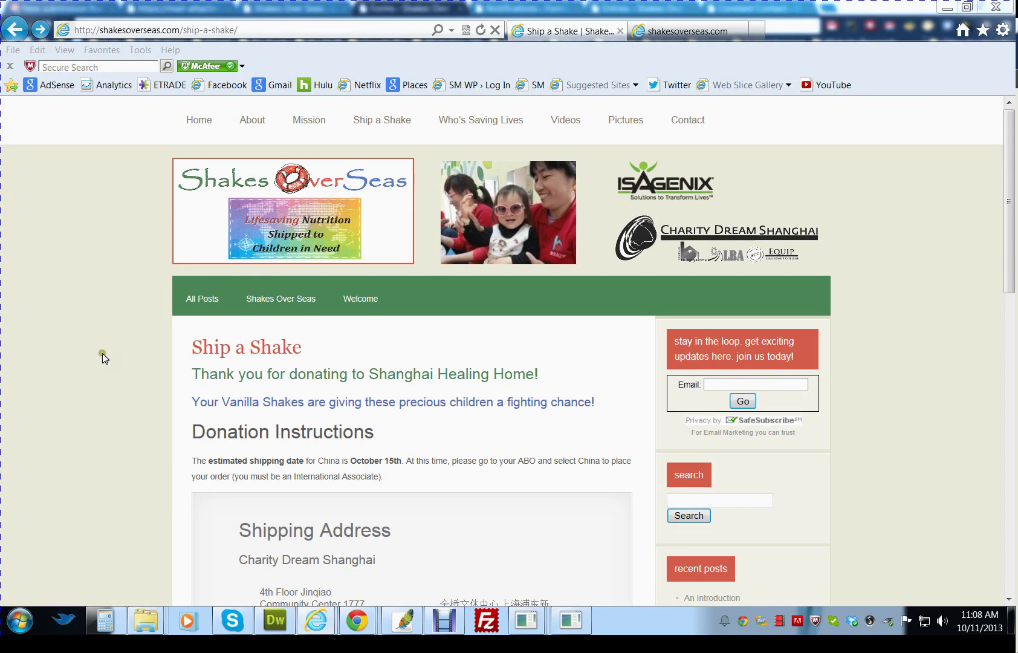
# - Bring the browser forward and scroll through the submitted Ship a Shake donation form
pyautogui.click(113, 343)
pyautogui.scroll(-4, 113, 343)
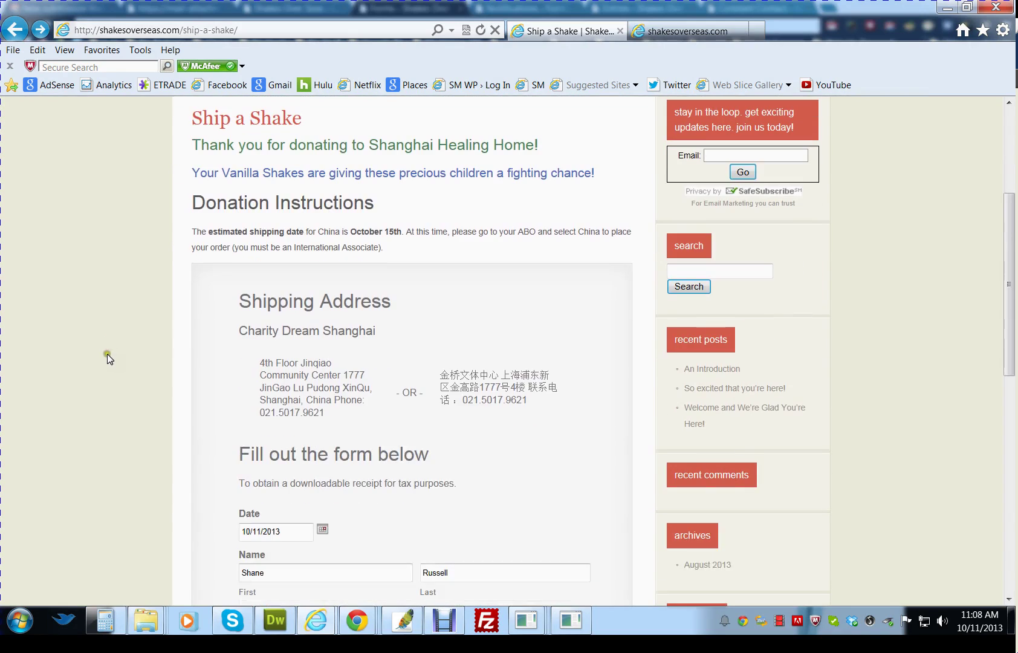
pyautogui.scroll(-5, 65, 379)
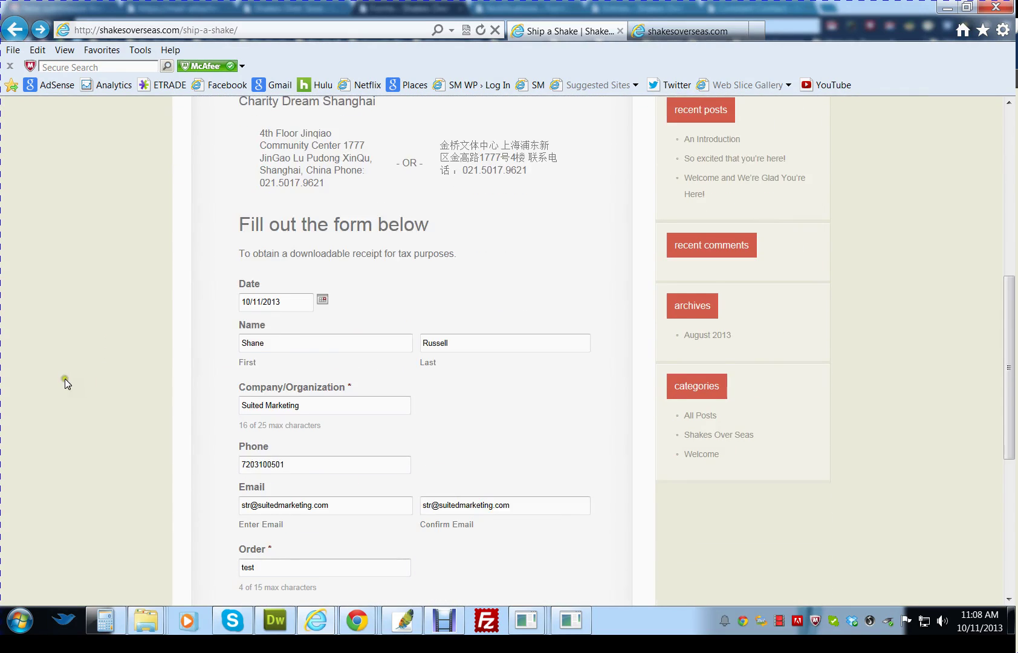
pyautogui.scroll(-5, 66, 384)
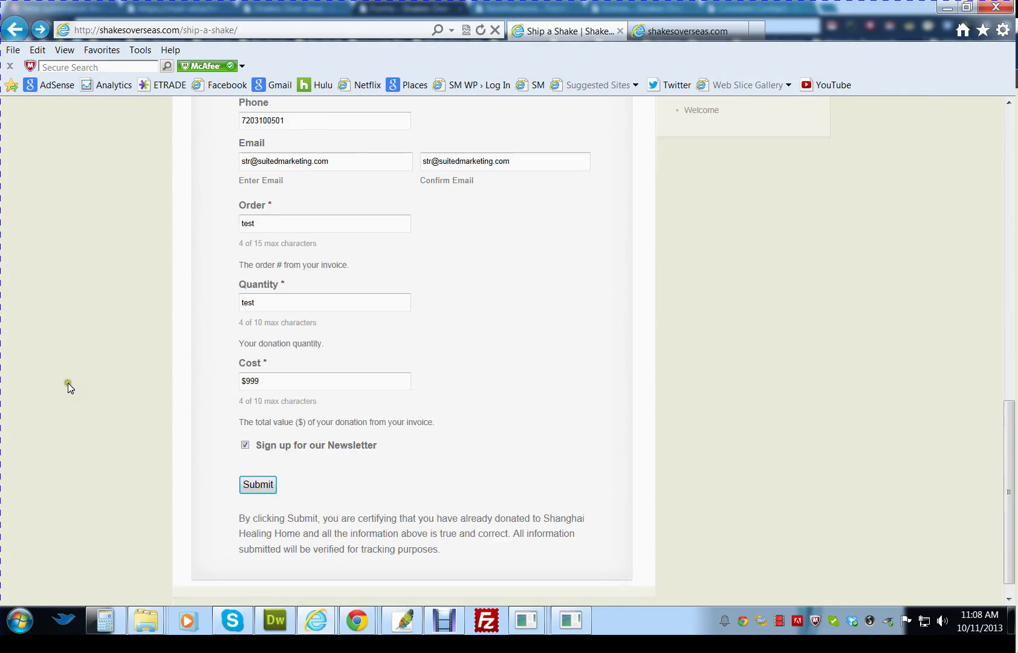
pyautogui.scroll(9, 75, 378)
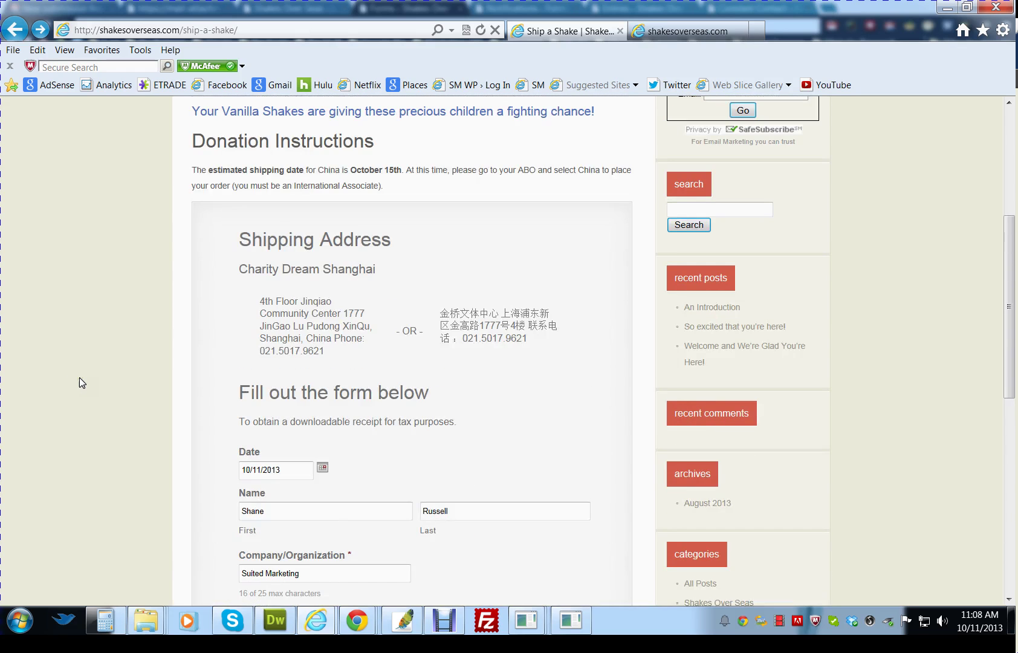
pyautogui.scroll(4, 83, 378)
pyautogui.scroll(-3, 84, 377)
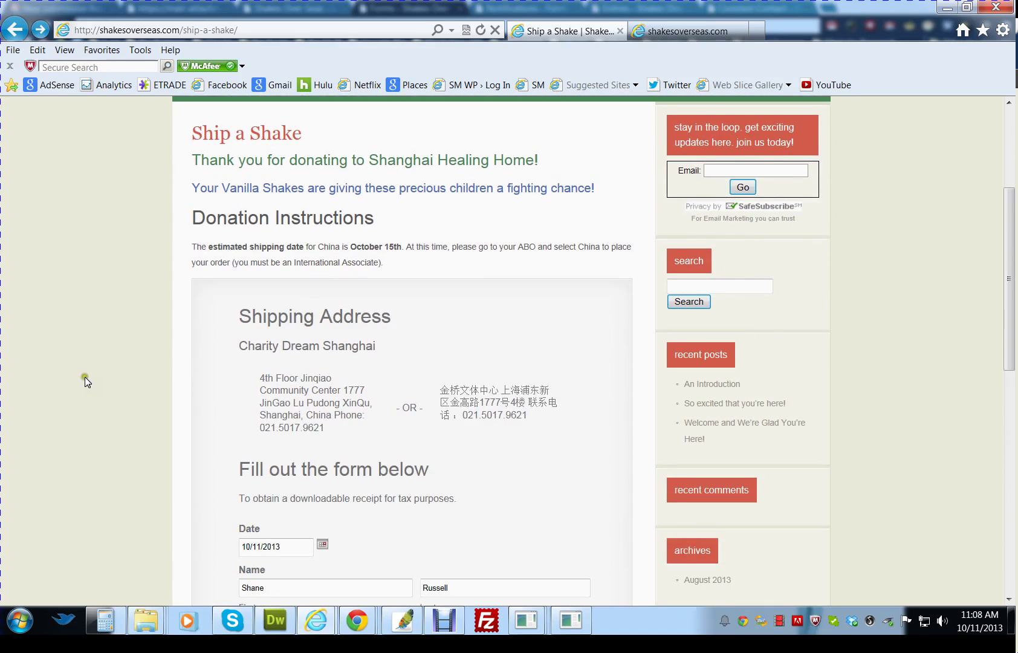
pyautogui.scroll(-1, 85, 375)
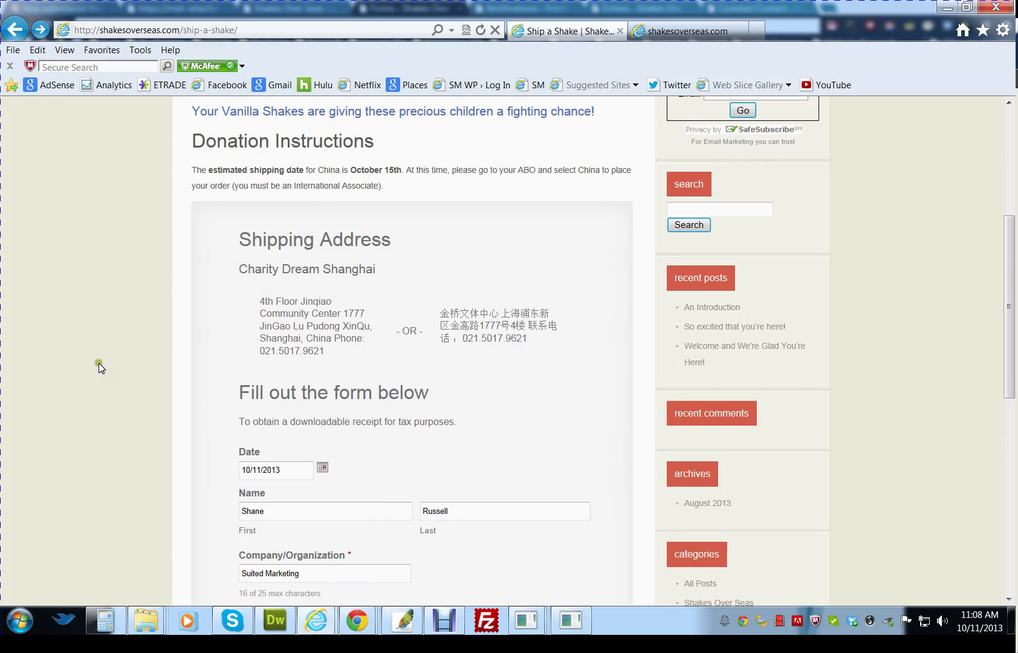
pyautogui.scroll(-1, 135, 368)
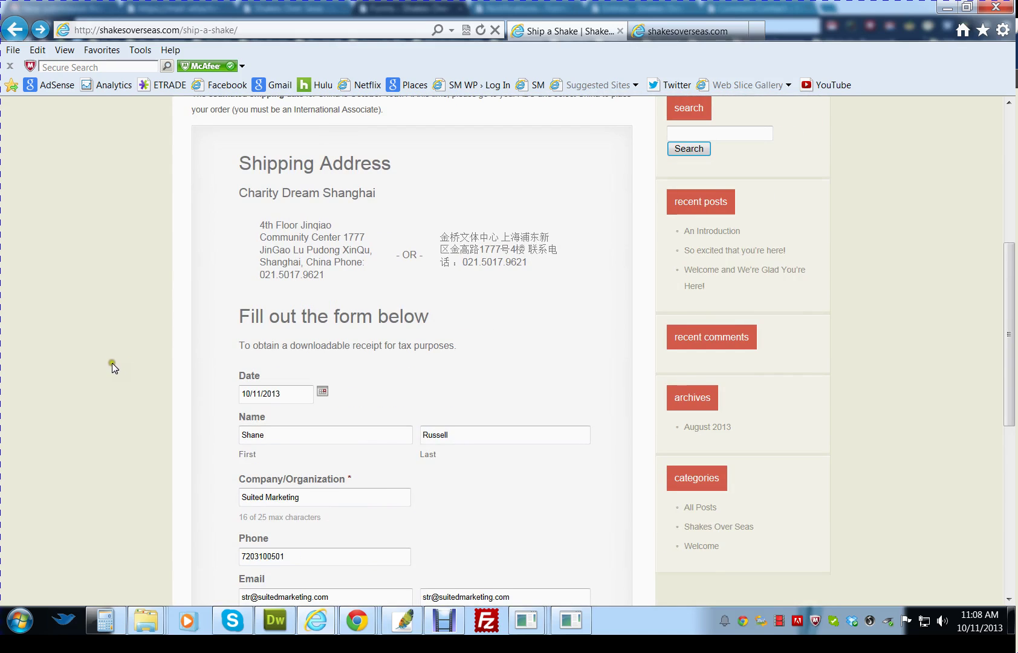
pyautogui.scroll(-1, 111, 364)
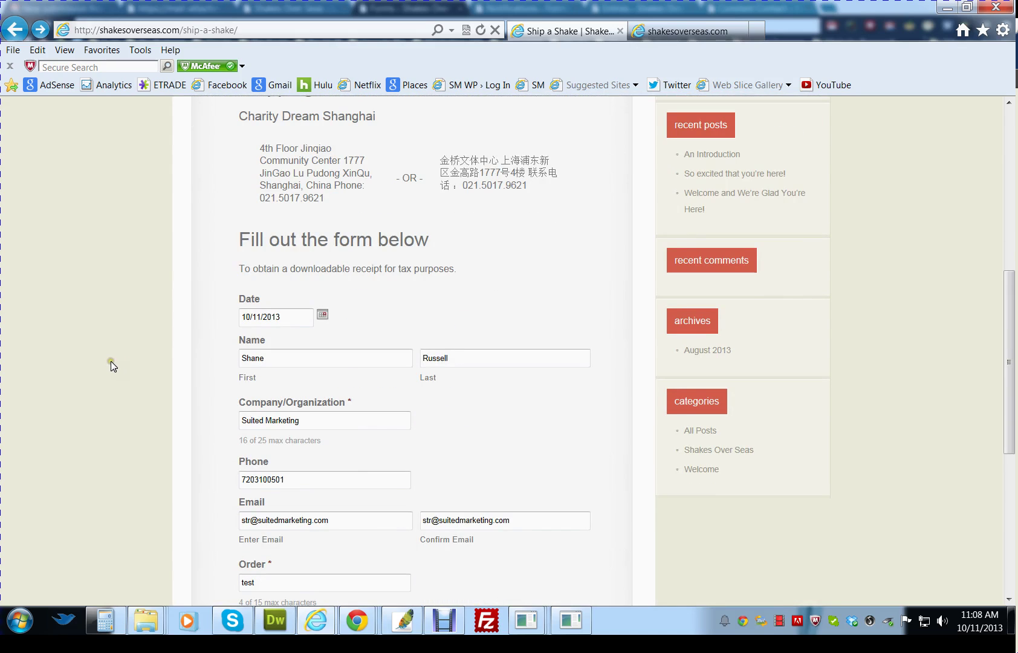
pyautogui.scroll(-1, 112, 360)
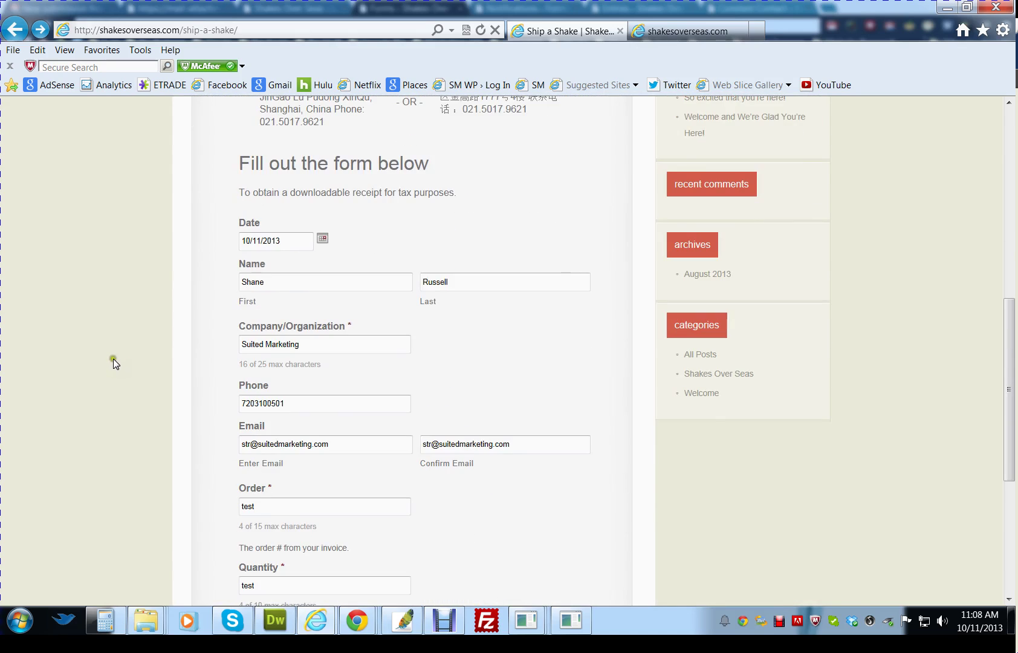
# - Check the form's donation date, first name, Order, Quantity and $999 Cost fields without changing them
pyautogui.click(273, 242)
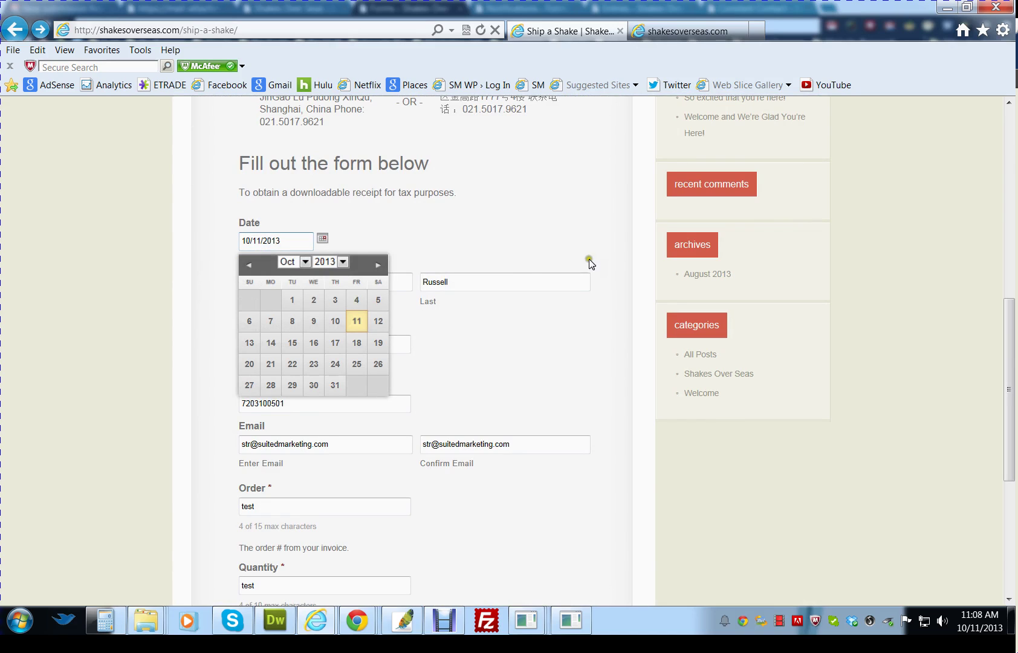
pyautogui.click(506, 230)
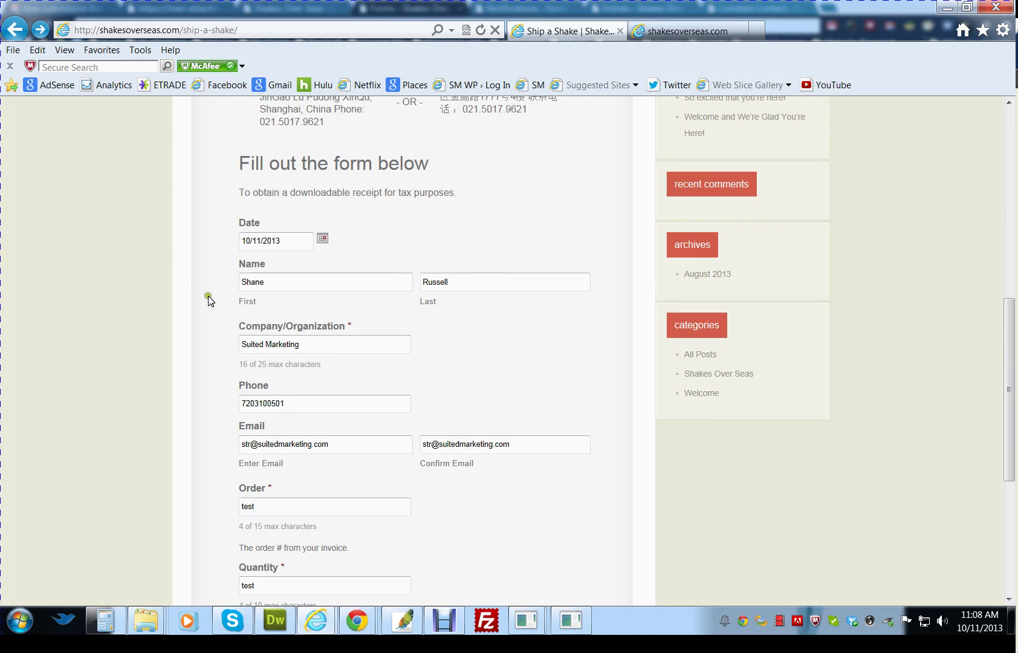
pyautogui.scroll(-3, 208, 307)
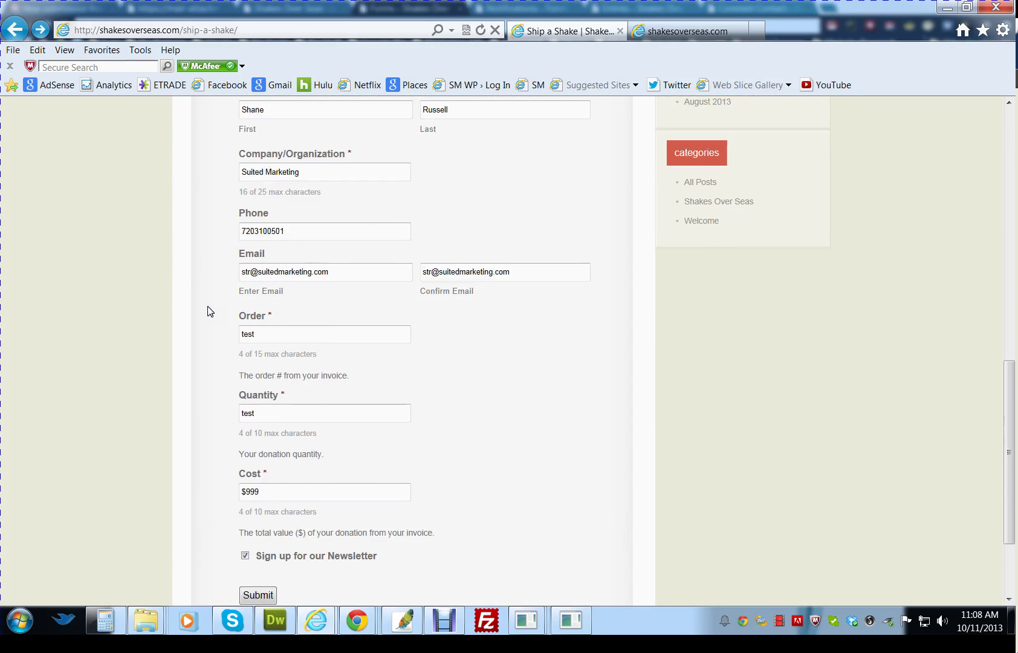
pyautogui.scroll(-2, 208, 312)
pyautogui.click(254, 455)
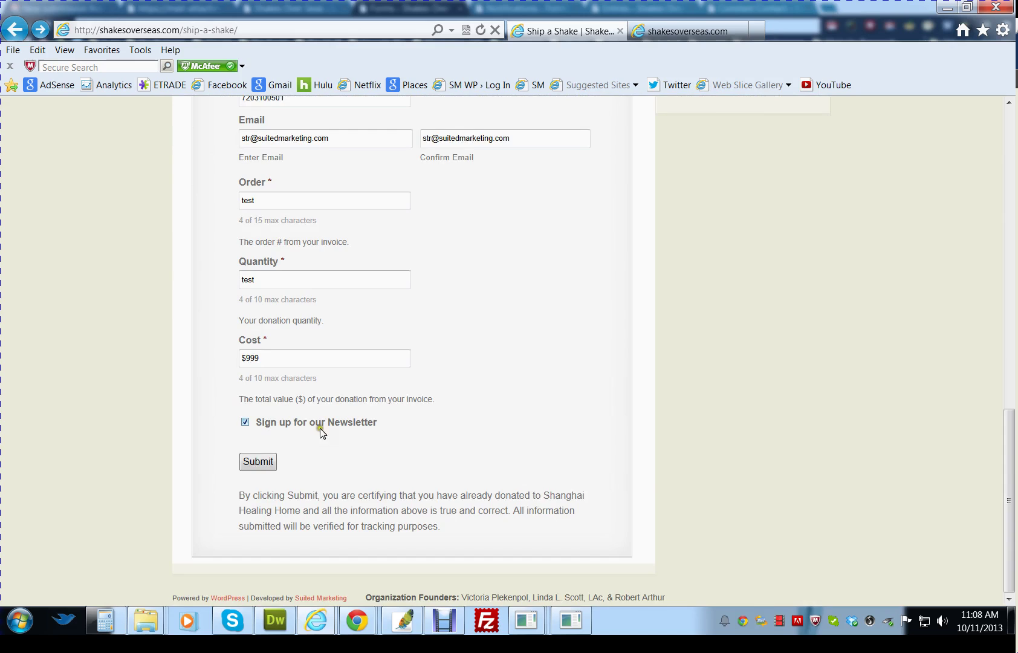
pyautogui.scroll(4, 430, 319)
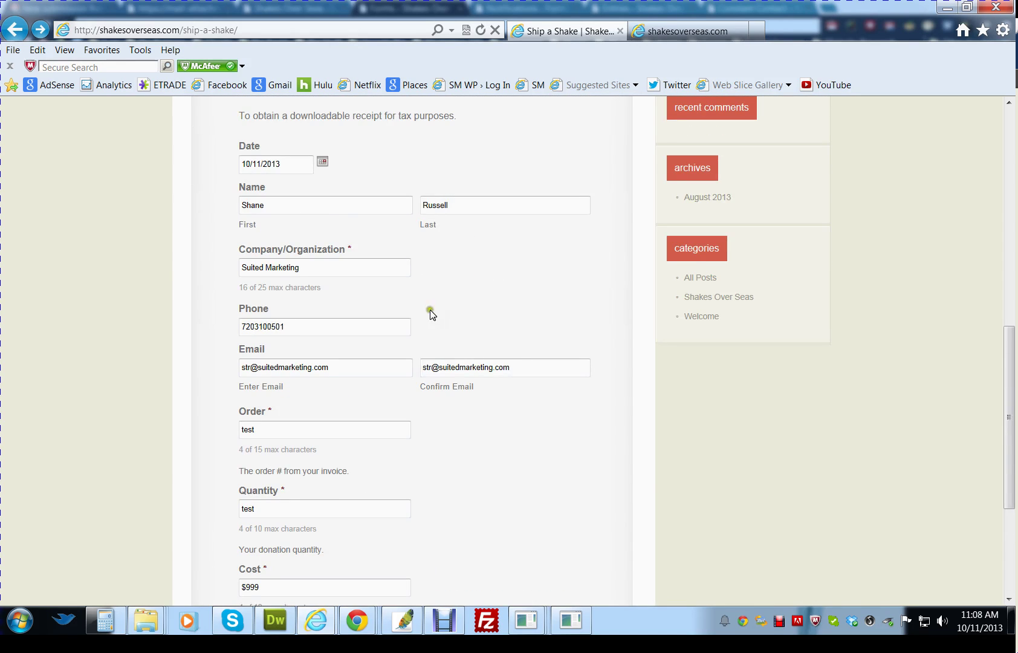
pyautogui.click(336, 205)
pyautogui.scroll(-3, 181, 385)
pyautogui.click(242, 282)
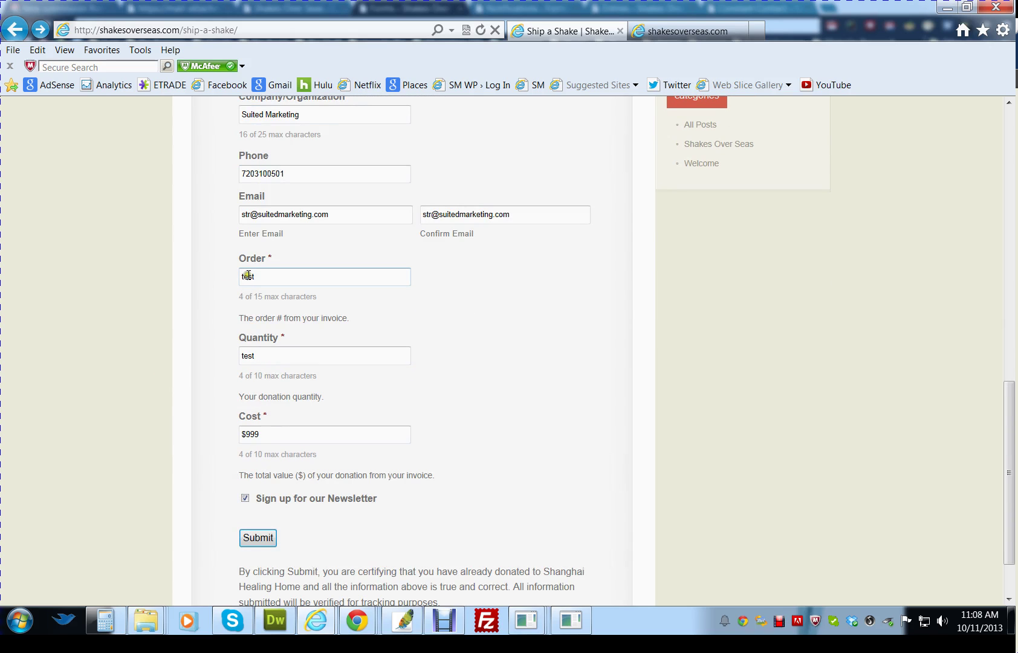
pyautogui.click(245, 288)
pyautogui.click(260, 363)
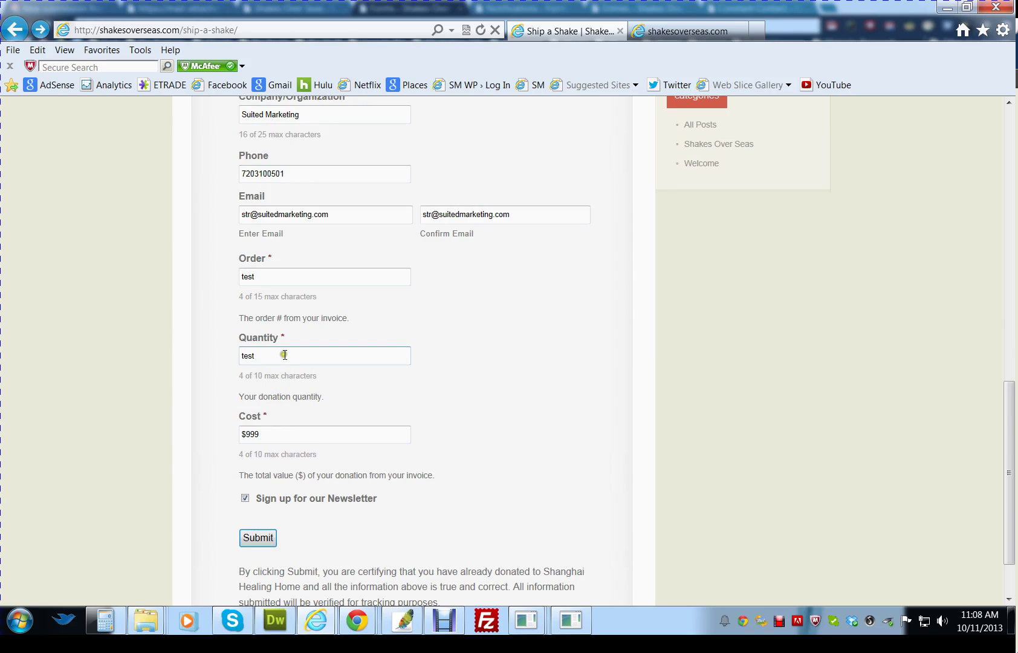
pyautogui.click(284, 435)
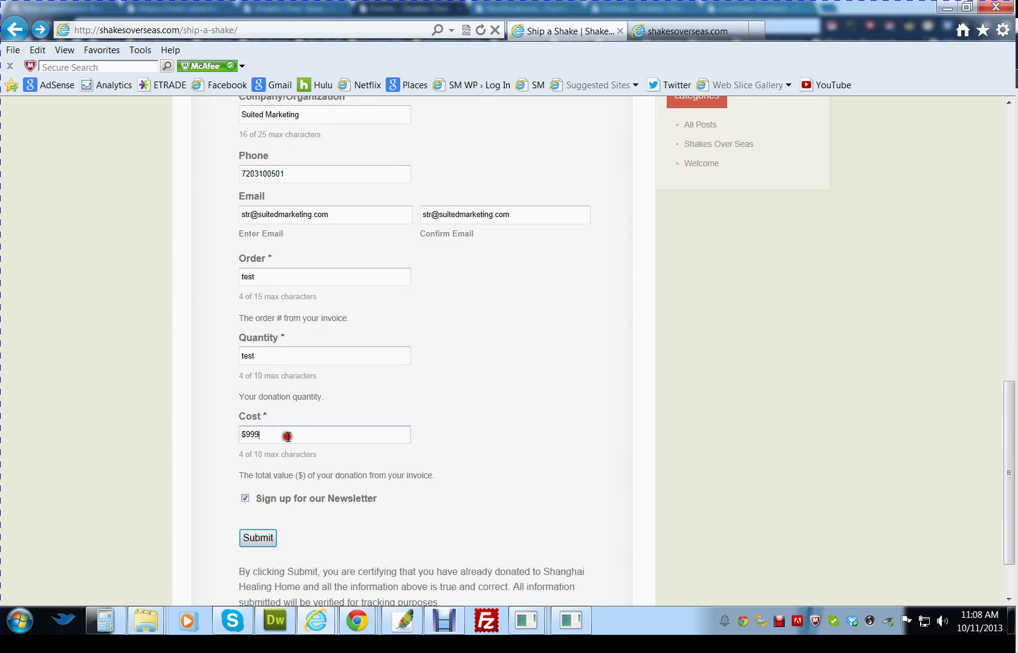
pyautogui.scroll(-2, 193, 426)
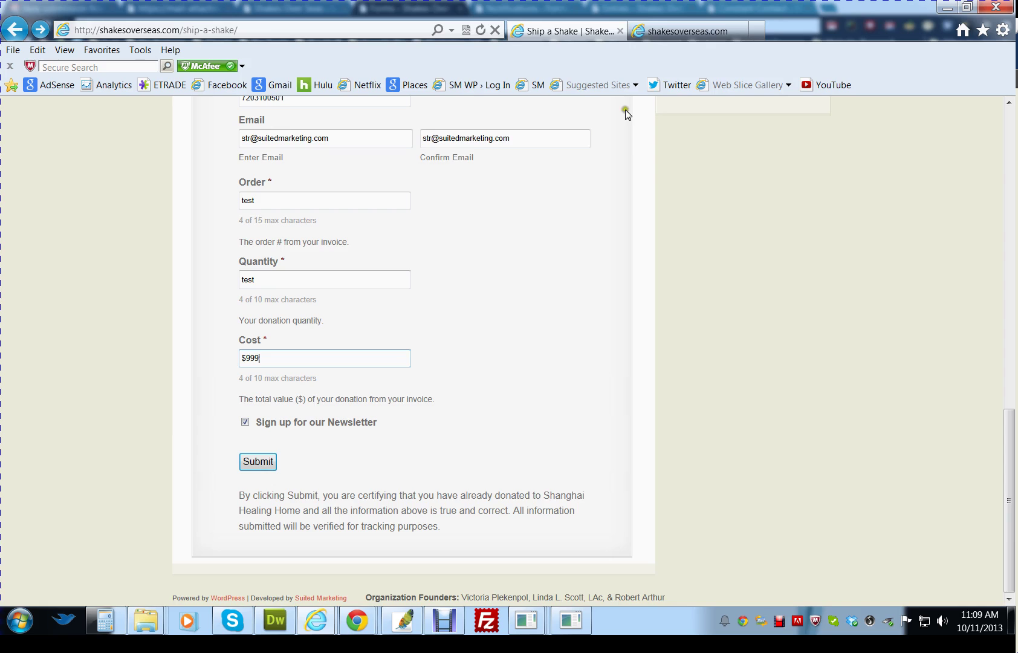
# - Show the official receipt PDF in the second tab and highlight the donor's details
pyautogui.click(655, 37)
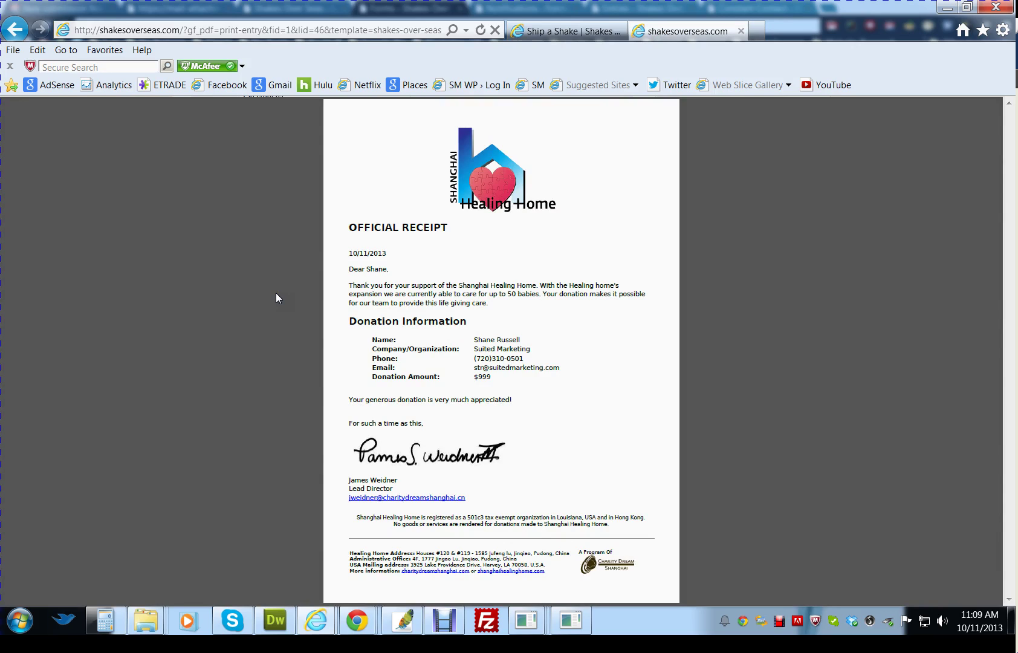
pyautogui.moveTo(473, 338); pyautogui.dragTo(508, 374)
pyautogui.click(251, 422)
pyautogui.click(270, 412)
pyautogui.click(273, 404)
pyautogui.click(302, 400)
pyautogui.moveTo(411, 578)
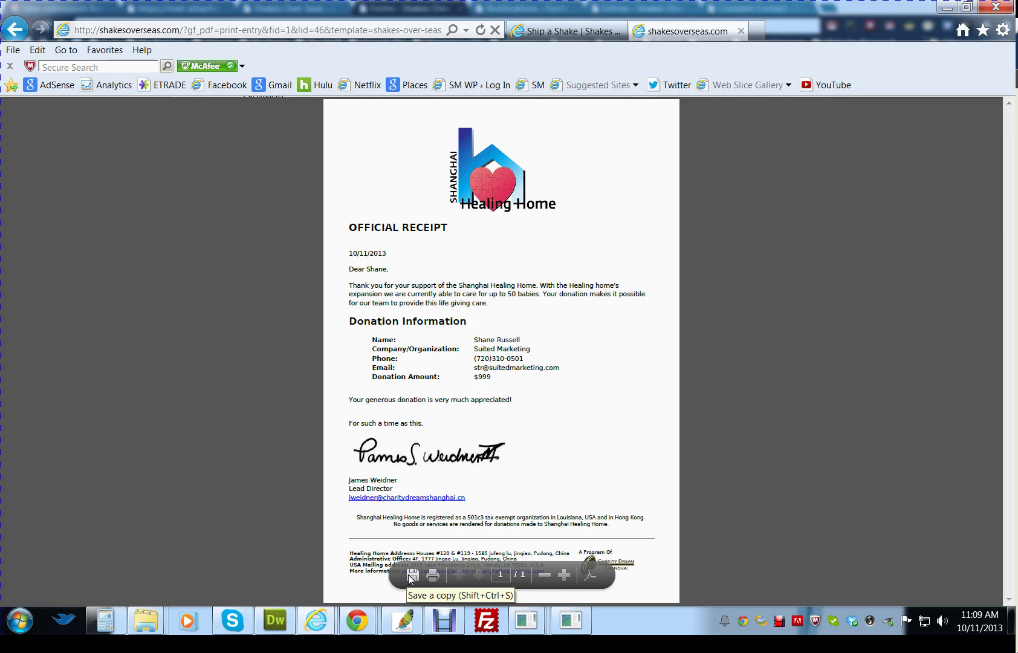
pyautogui.click(450, 586)
pyautogui.click(501, 538)
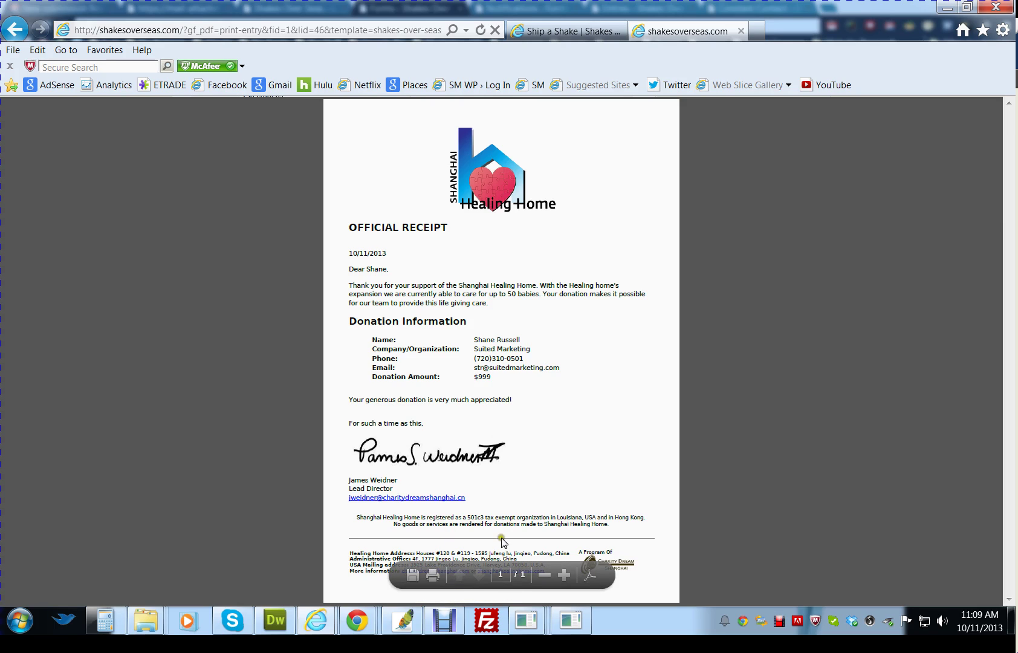
# - Open the 'Thank You! Shanghai Healing Home' email from the Gmail inbox
pyautogui.click(948, 8)
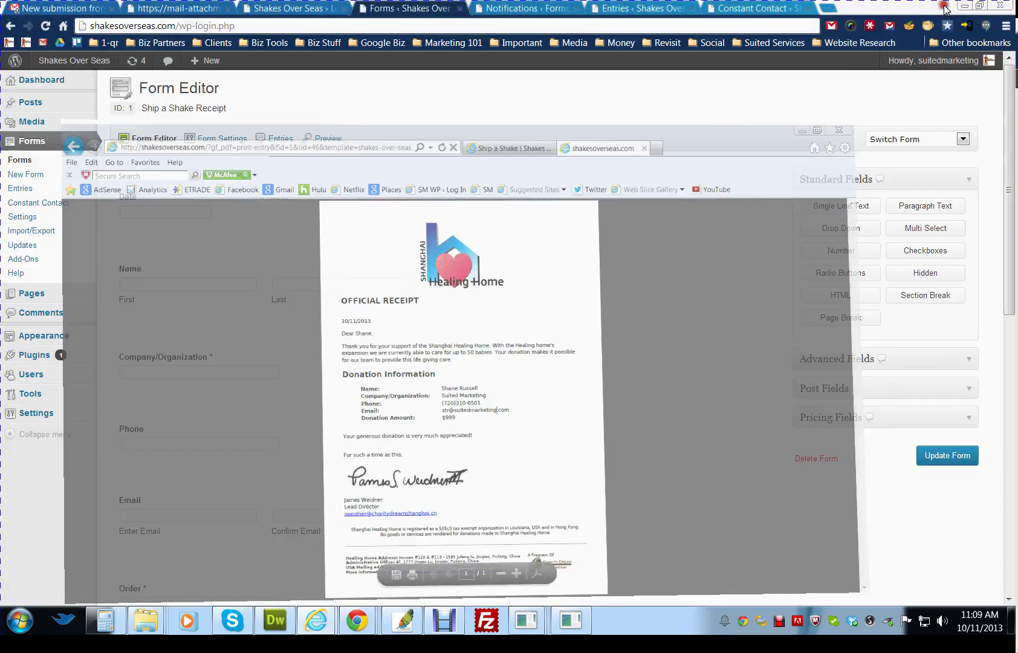
pyautogui.click(544, 240)
pyautogui.click(51, 9)
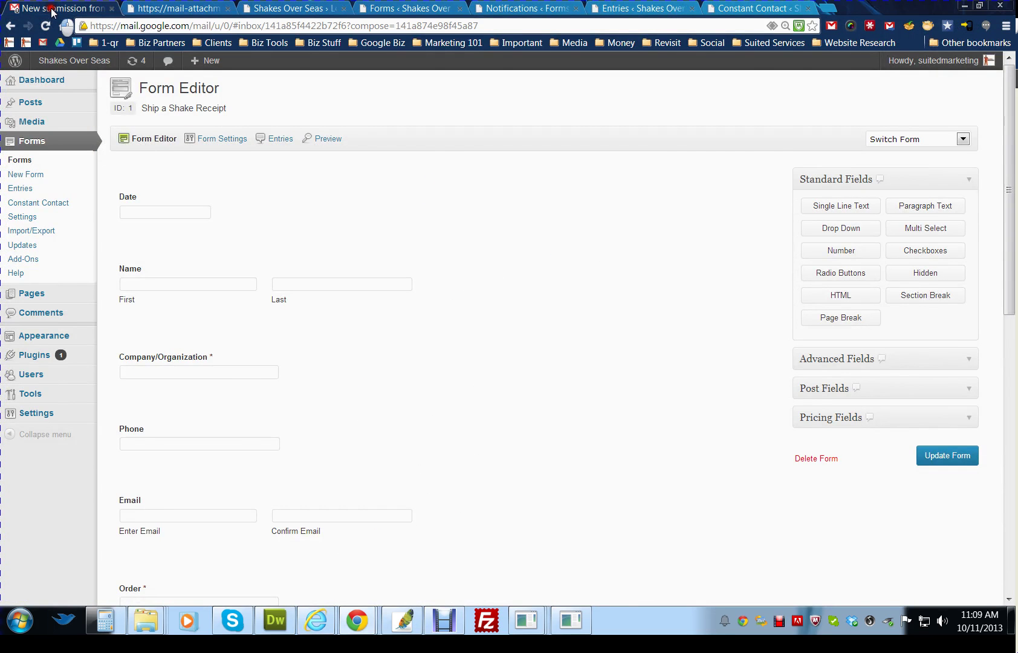
pyautogui.press('u')
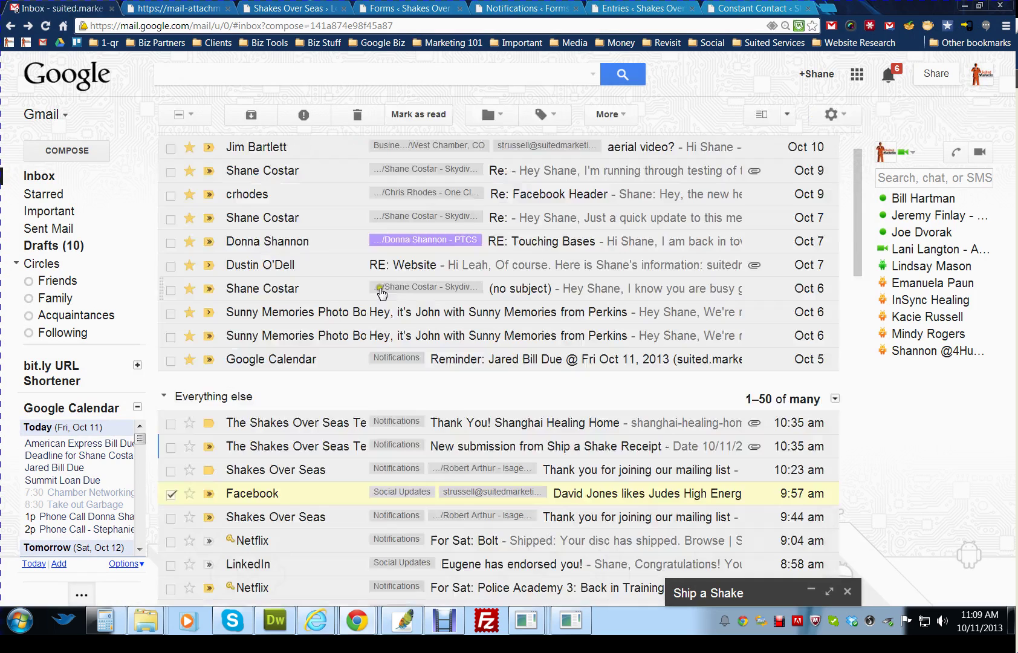
pyautogui.click(516, 423)
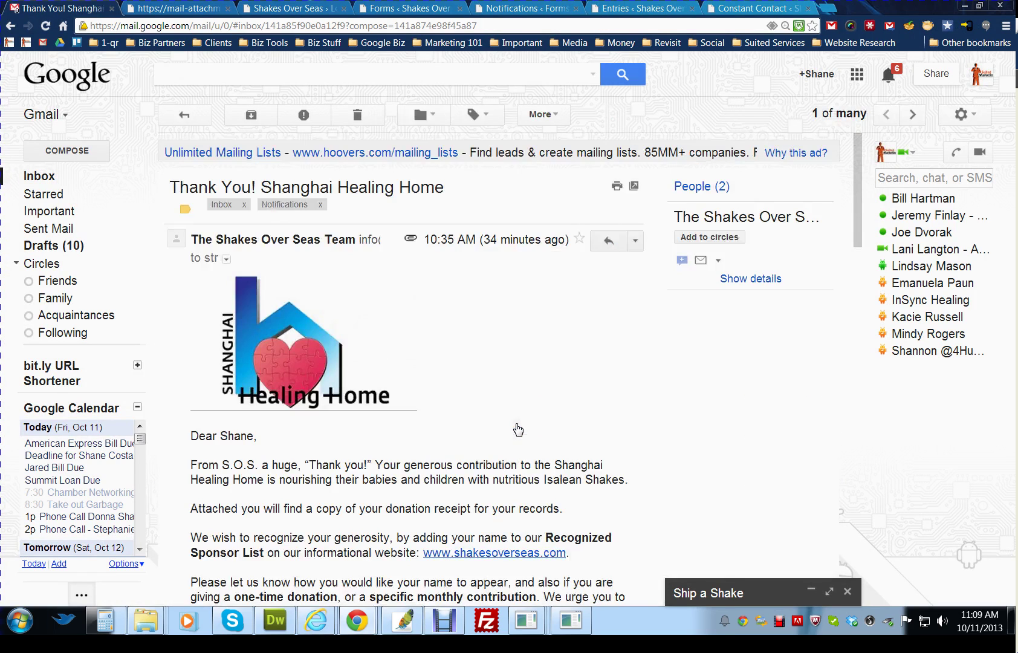
# - Highlight the recognition name and contribution lines, then scroll down to the form-1-entry-44.pdf attachment
pyautogui.scroll(-2, 517, 381)
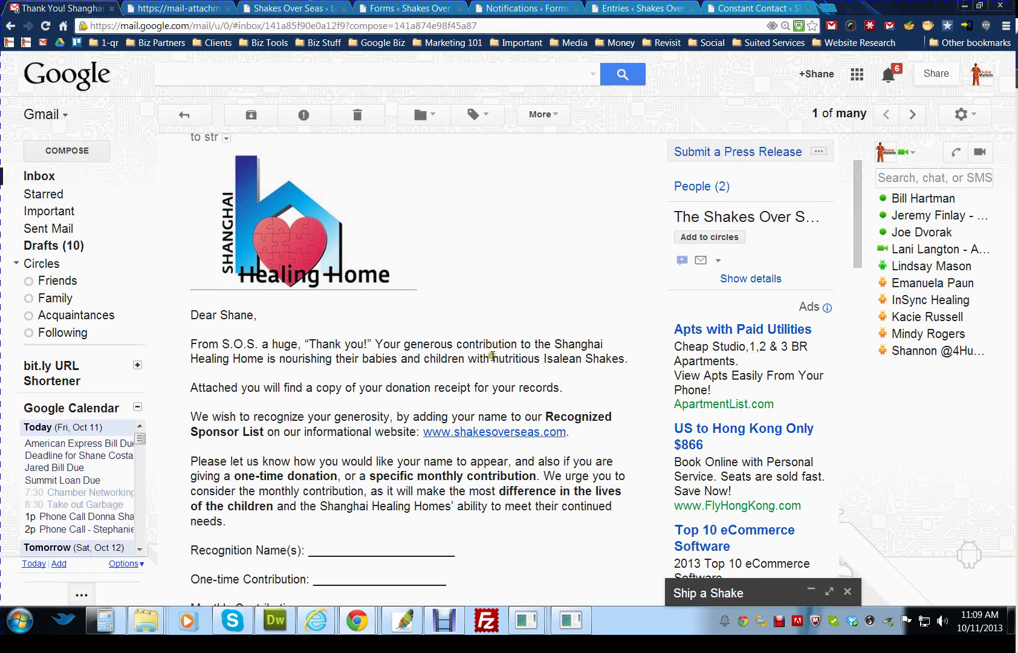
pyautogui.scroll(-1, 447, 343)
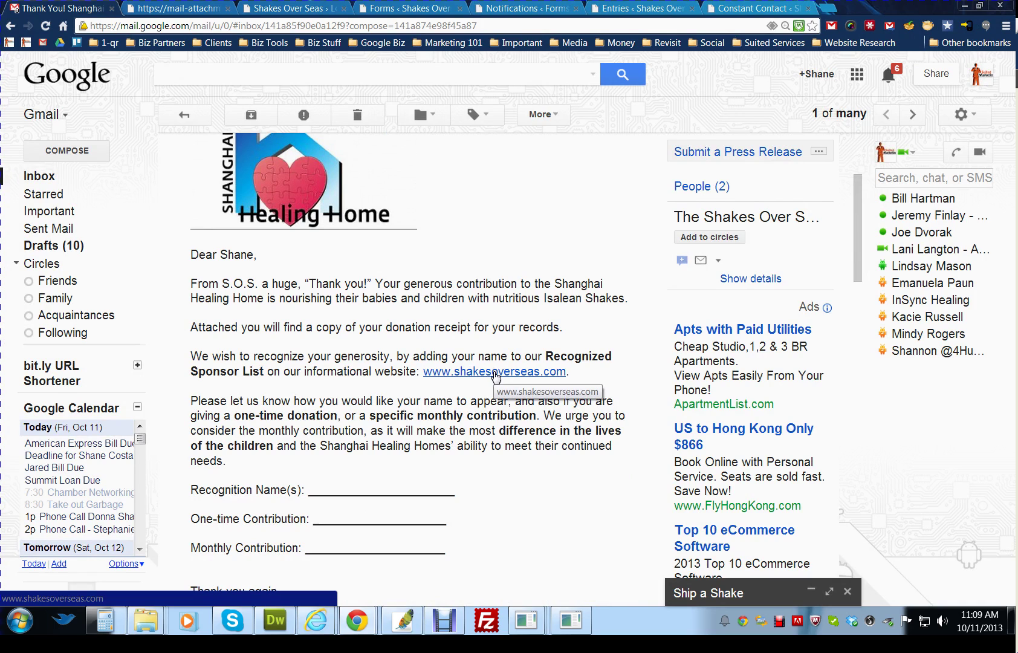
pyautogui.scroll(-3, 515, 423)
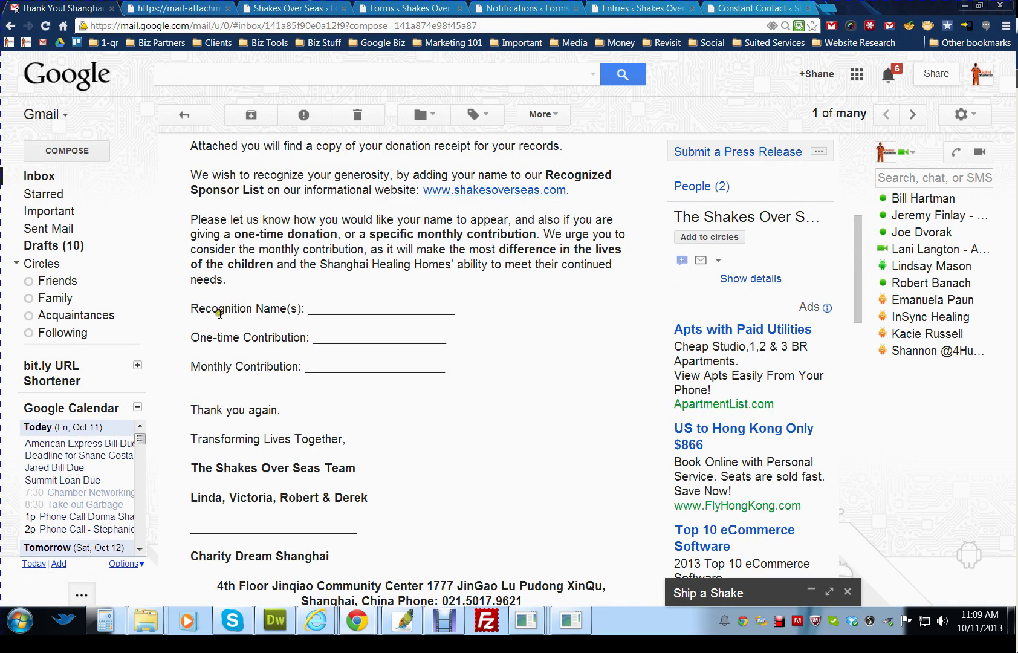
pyautogui.moveTo(198, 311); pyautogui.dragTo(467, 375)
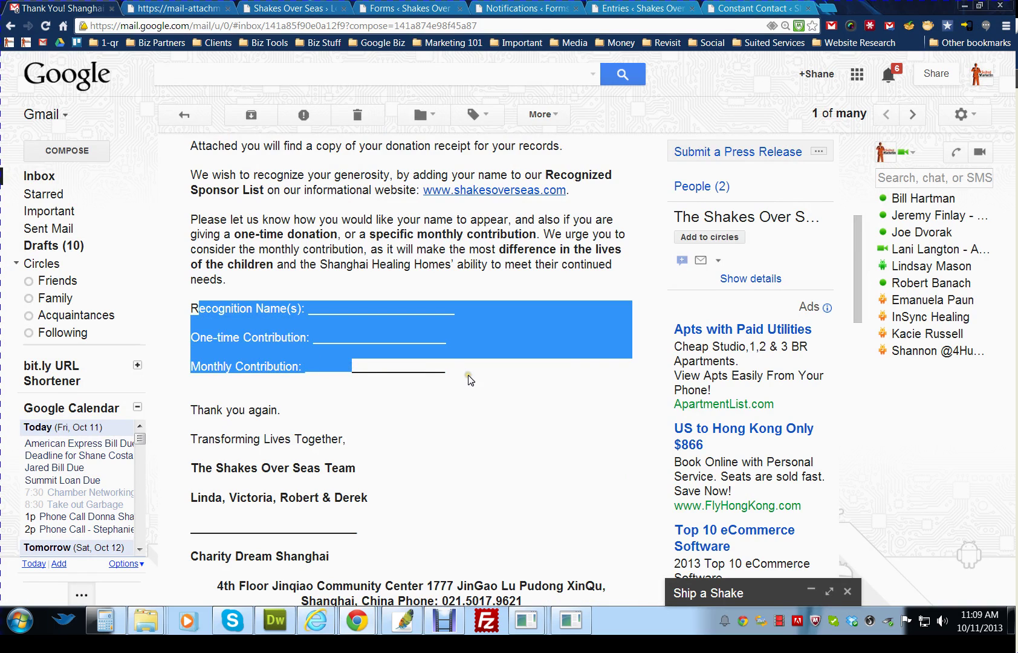
pyautogui.click(468, 377)
pyautogui.scroll(-1, 463, 384)
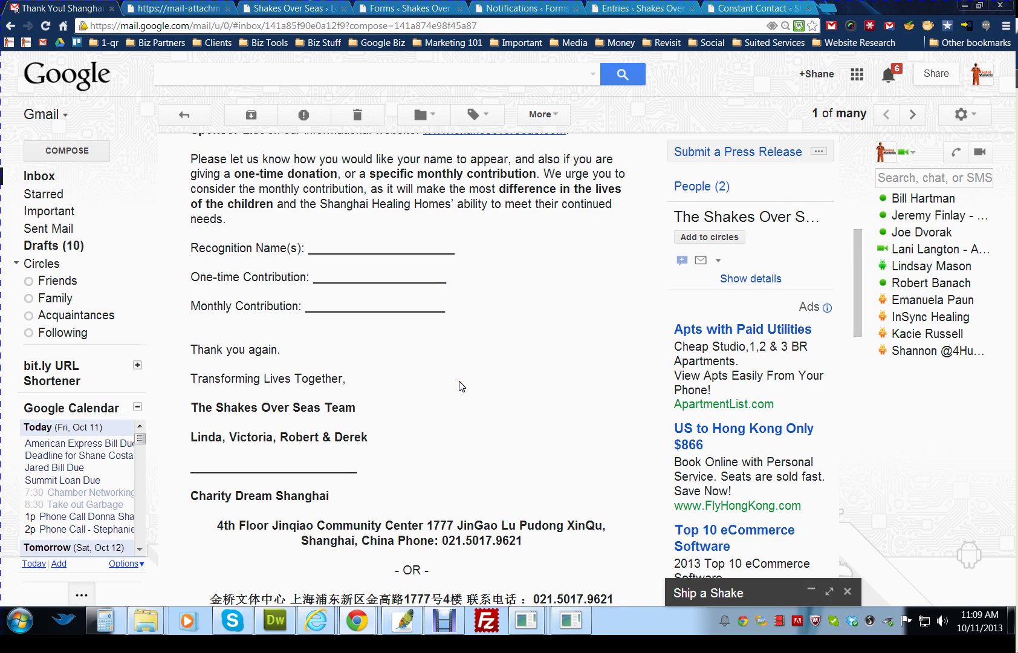
pyautogui.click(479, 397)
pyautogui.scroll(-3, 478, 387)
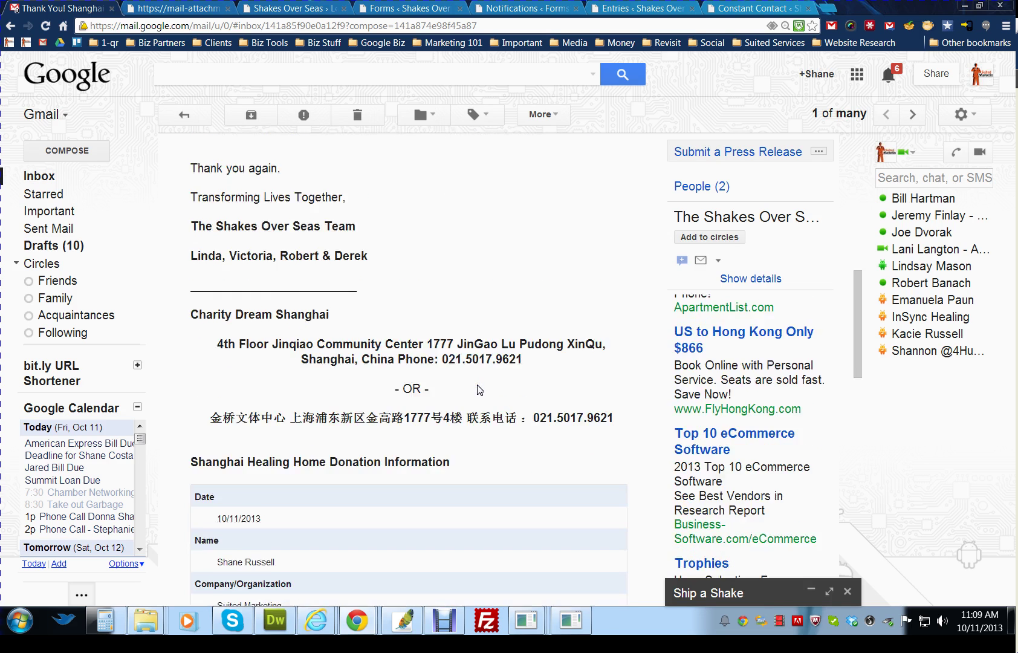
pyautogui.scroll(-4, 480, 387)
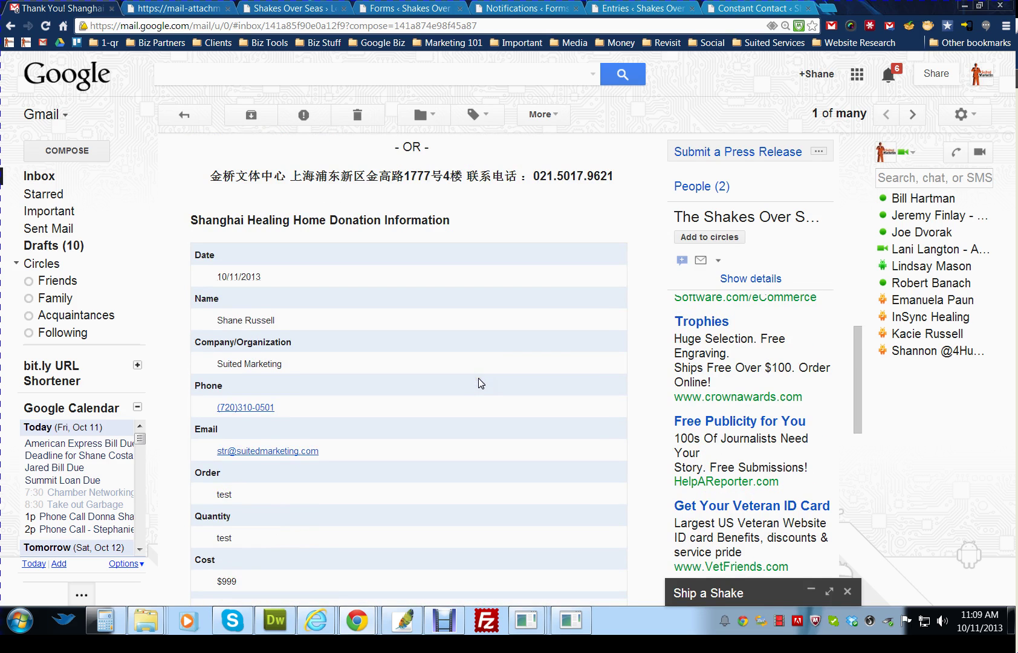
pyautogui.scroll(-1, 481, 384)
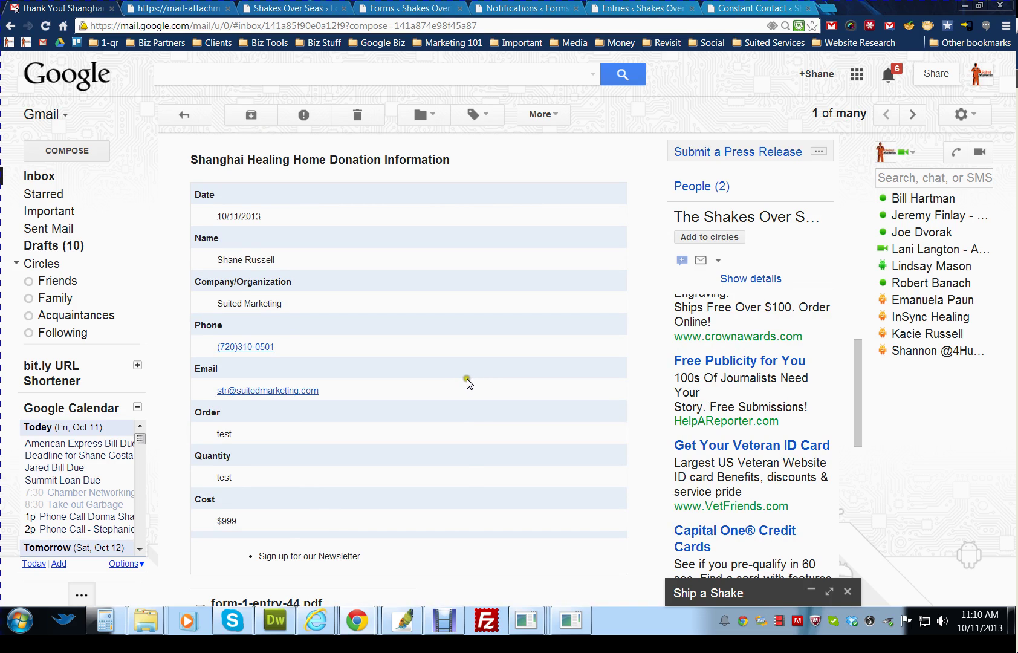
pyautogui.scroll(-2, 467, 382)
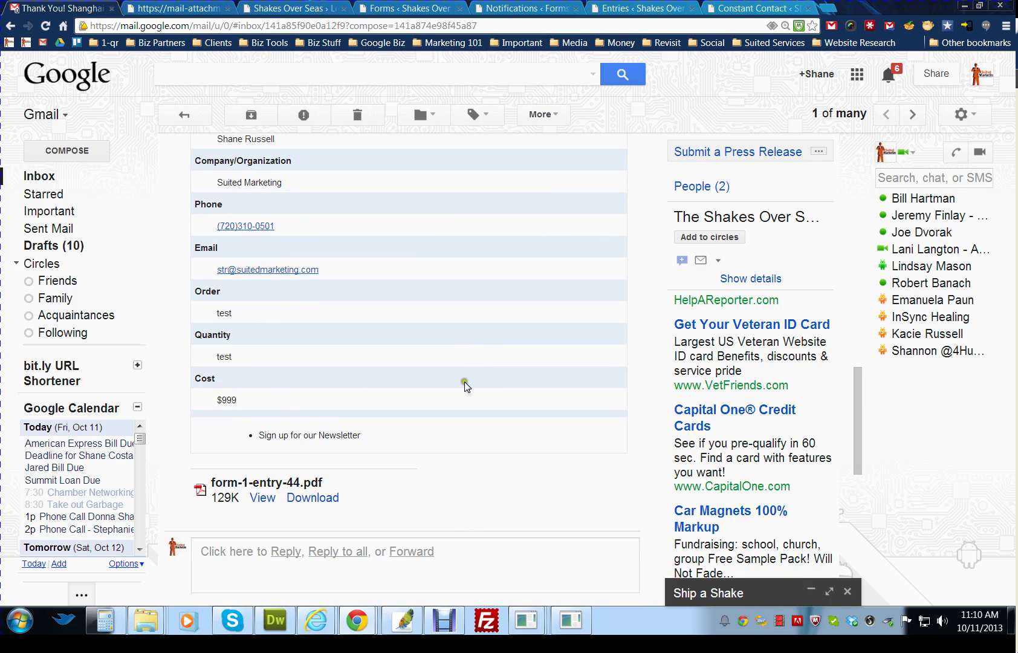
# - Scroll through the attached PDF receipt, then return to the Gmail inbox list
pyautogui.scroll(-1, 464, 383)
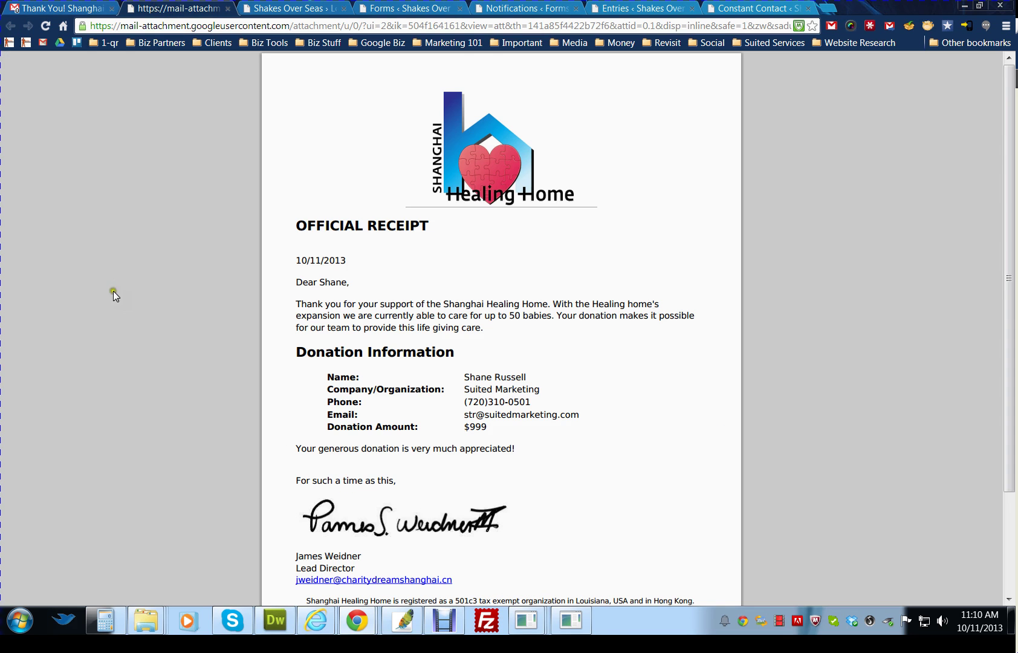
pyautogui.scroll(-2, 113, 292)
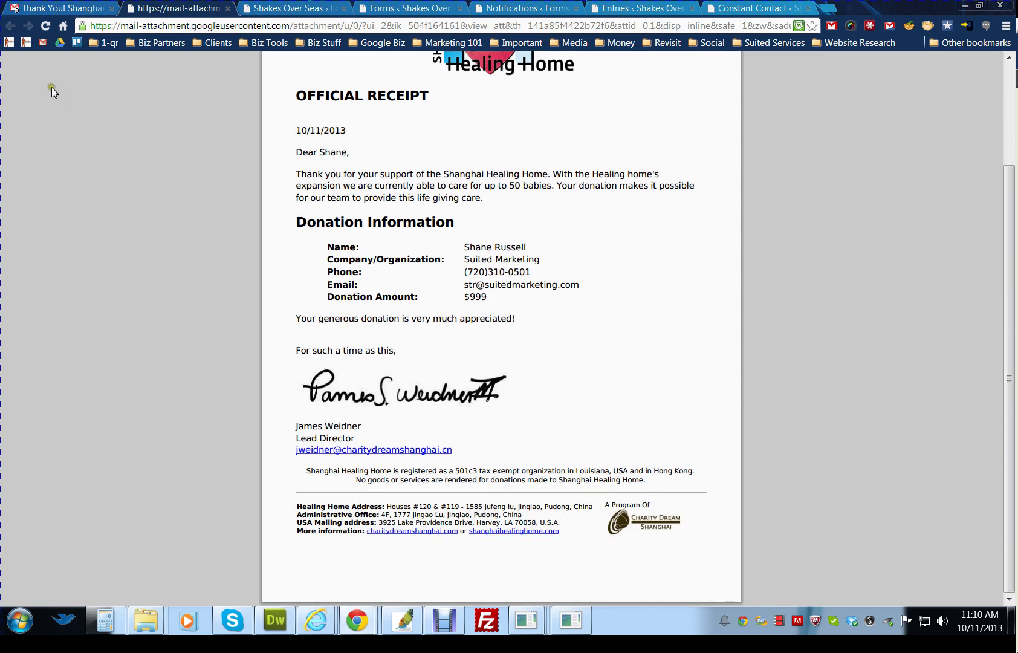
pyautogui.click(46, 8)
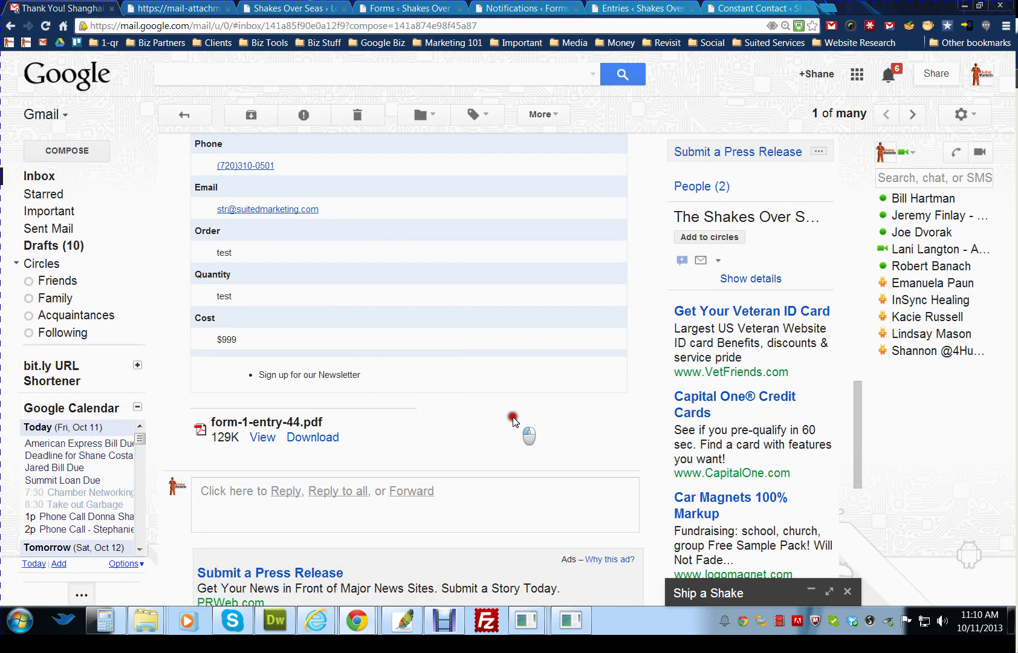
pyautogui.scroll(7, 496, 412)
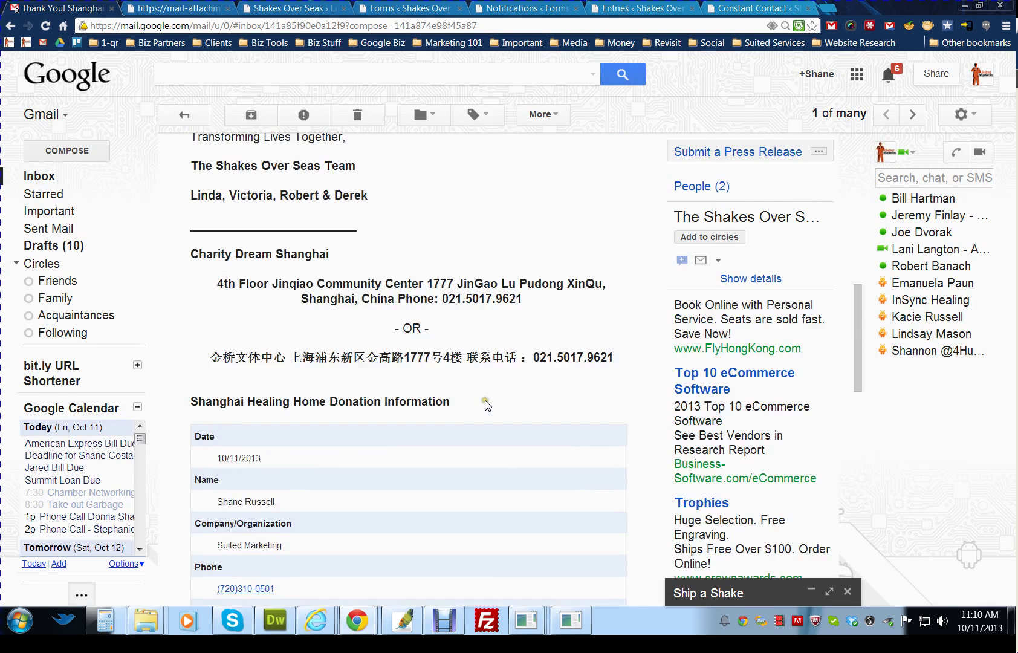
pyautogui.scroll(4, 487, 404)
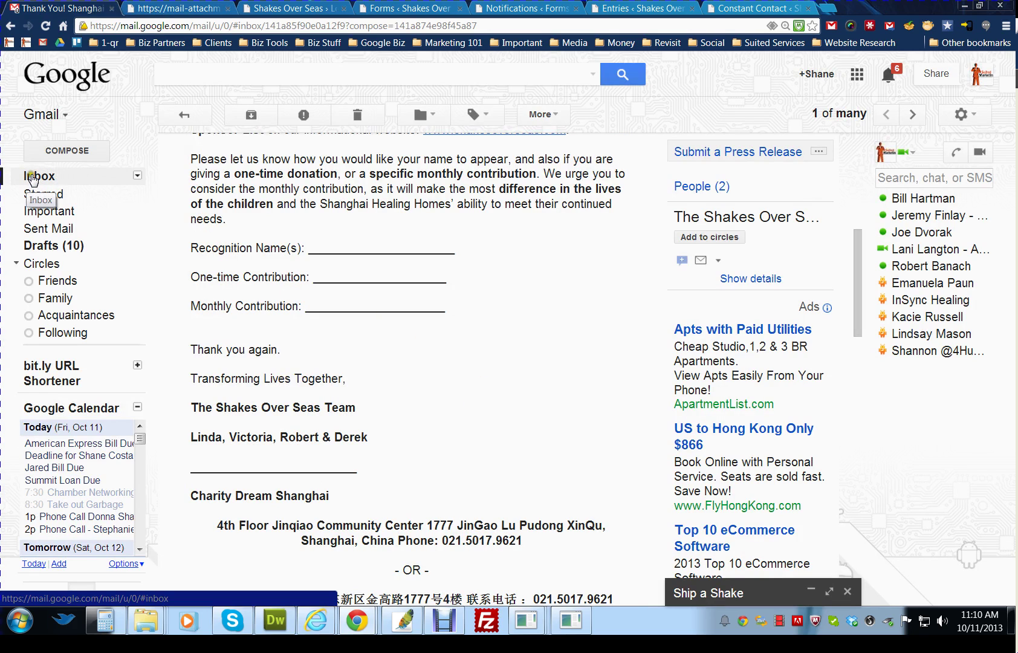
pyautogui.click(31, 176)
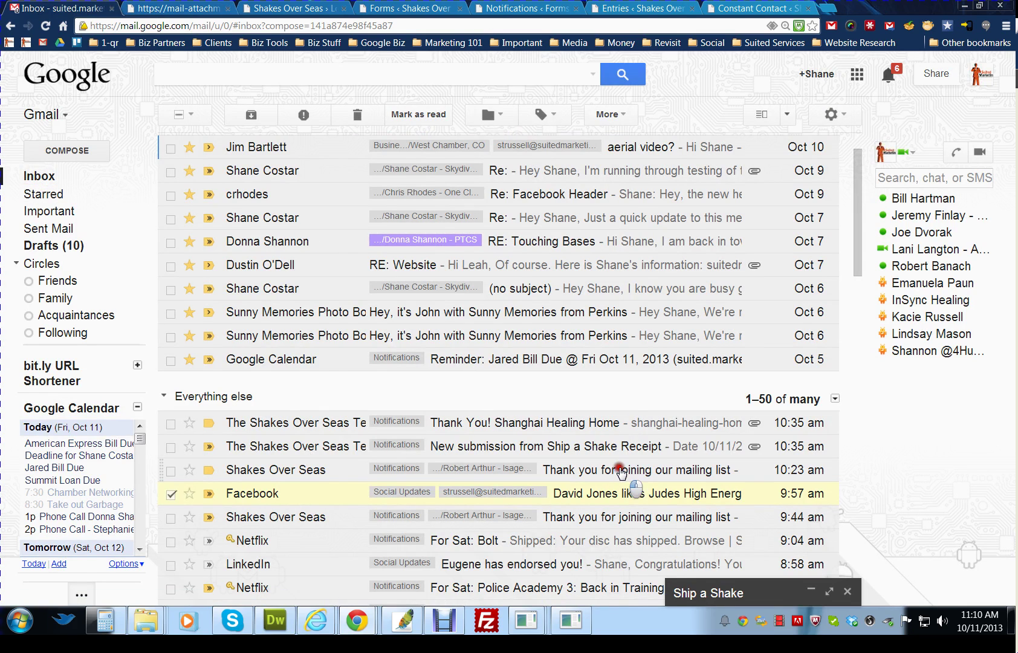
# - Open the Shakes Over Seas 'Thank you for joining our mailing list' email, always display its images, and read it
pyautogui.click(621, 471)
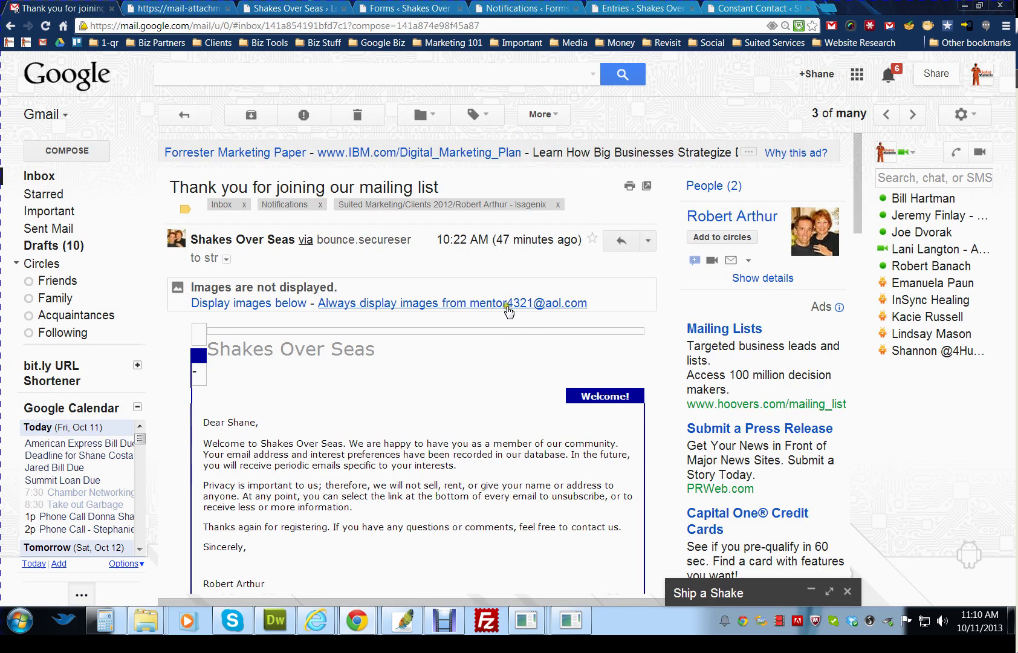
pyautogui.click(508, 306)
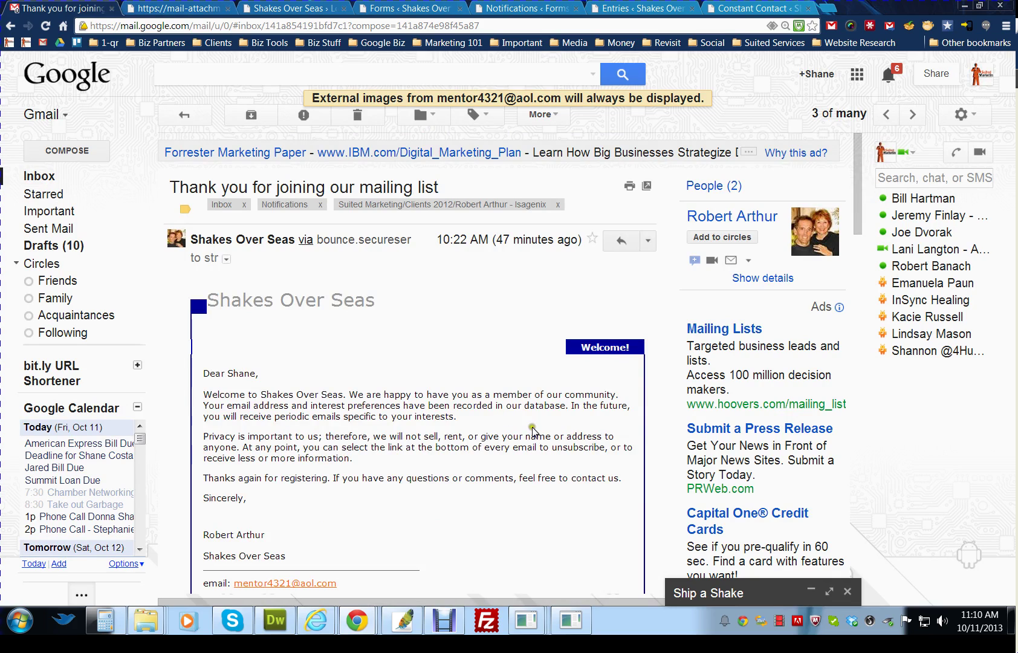
pyautogui.scroll(-4, 534, 431)
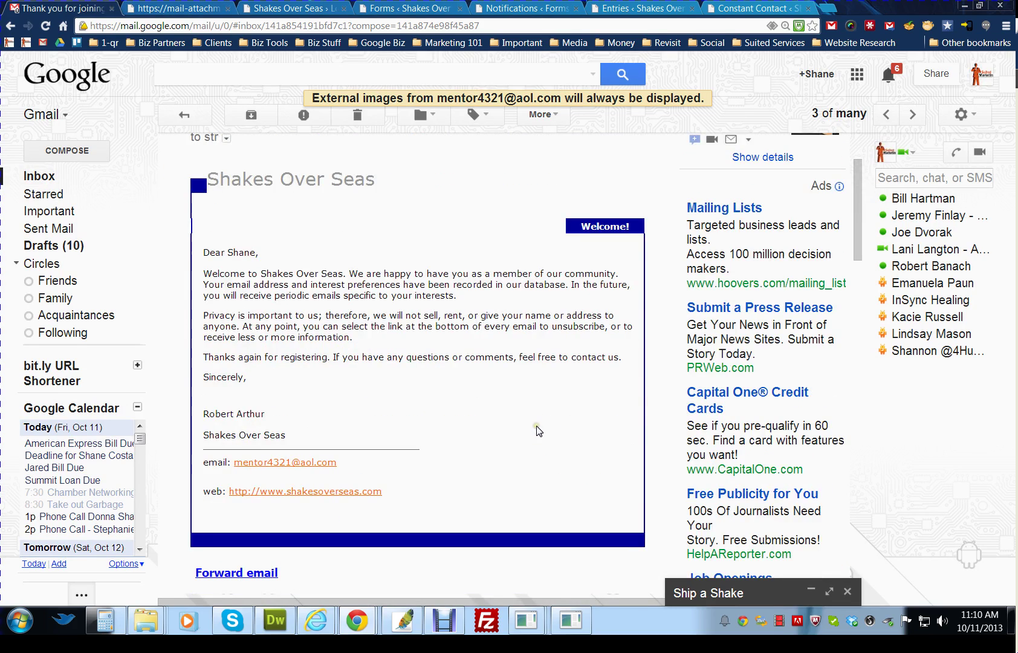
pyautogui.scroll(-1, 537, 429)
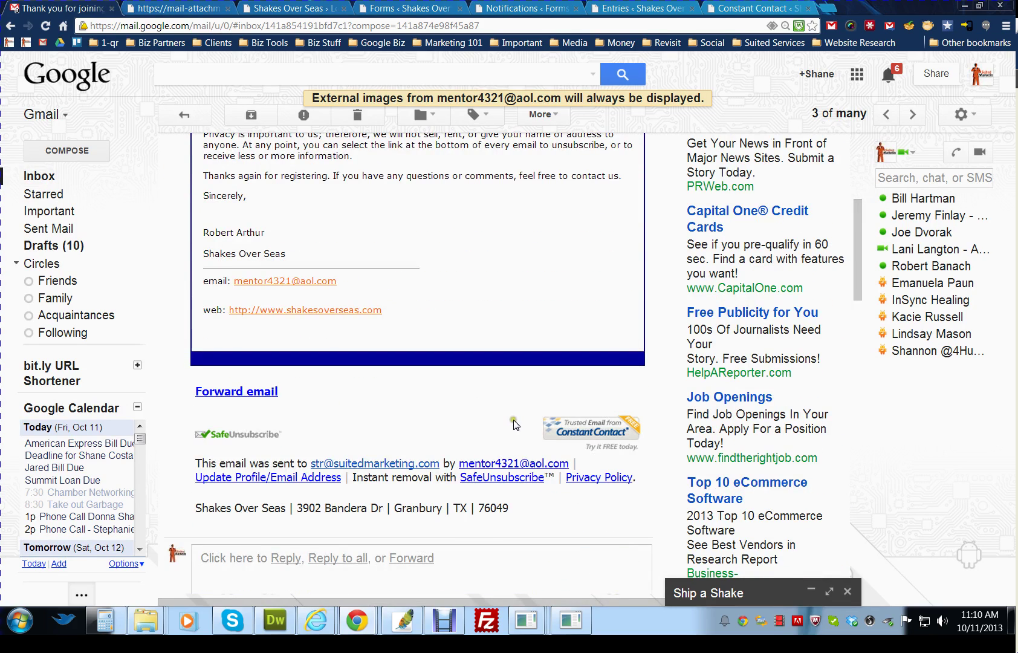
pyautogui.scroll(4, 514, 423)
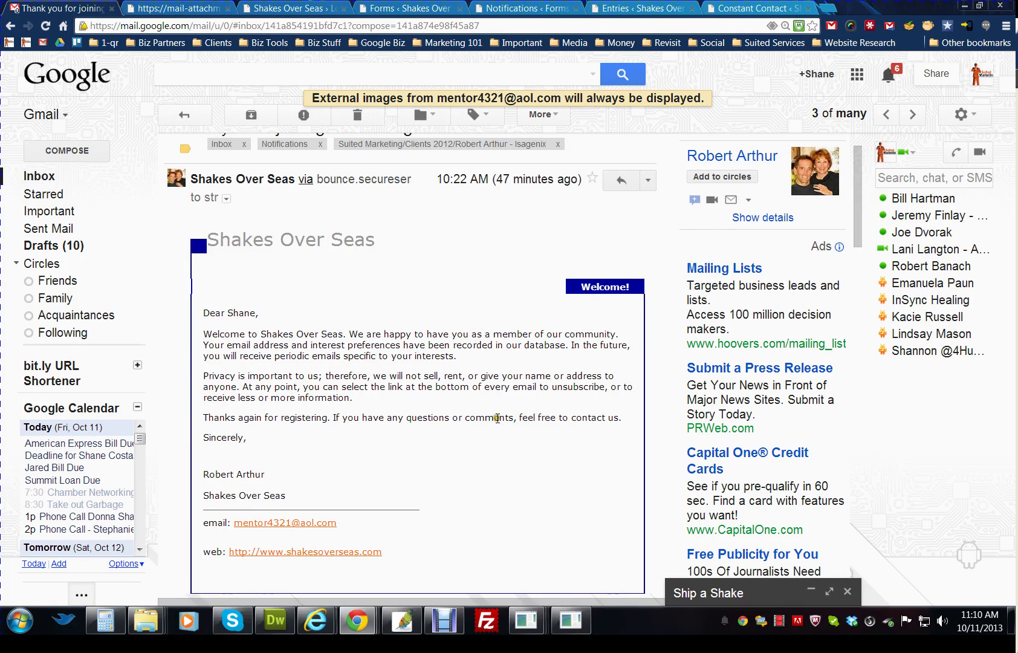
pyautogui.scroll(-3, 497, 418)
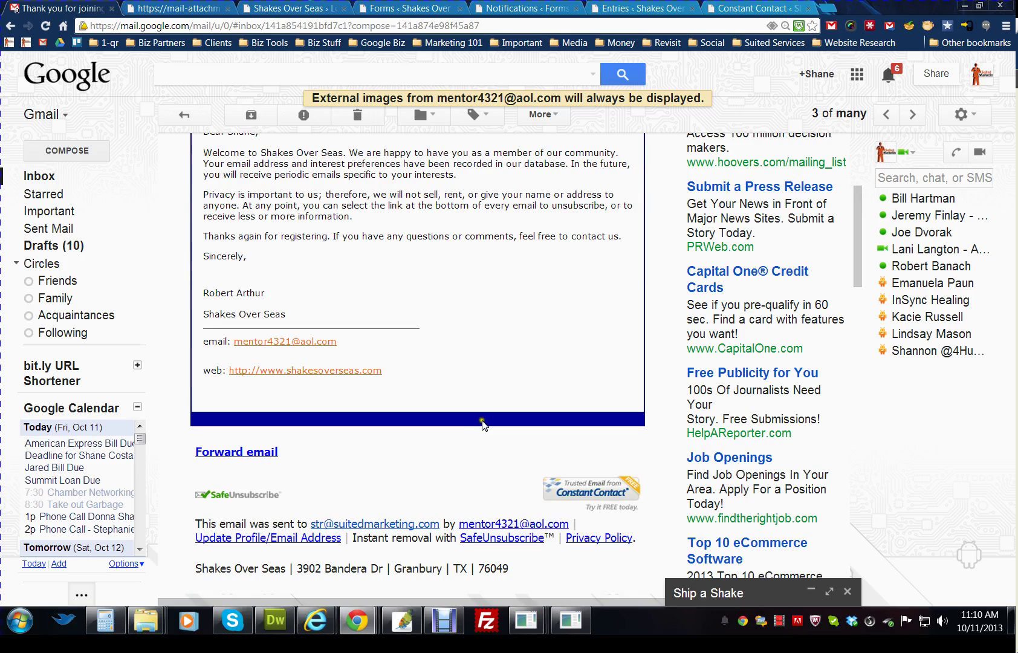
pyautogui.scroll(-3, 477, 422)
pyautogui.scroll(6, 461, 418)
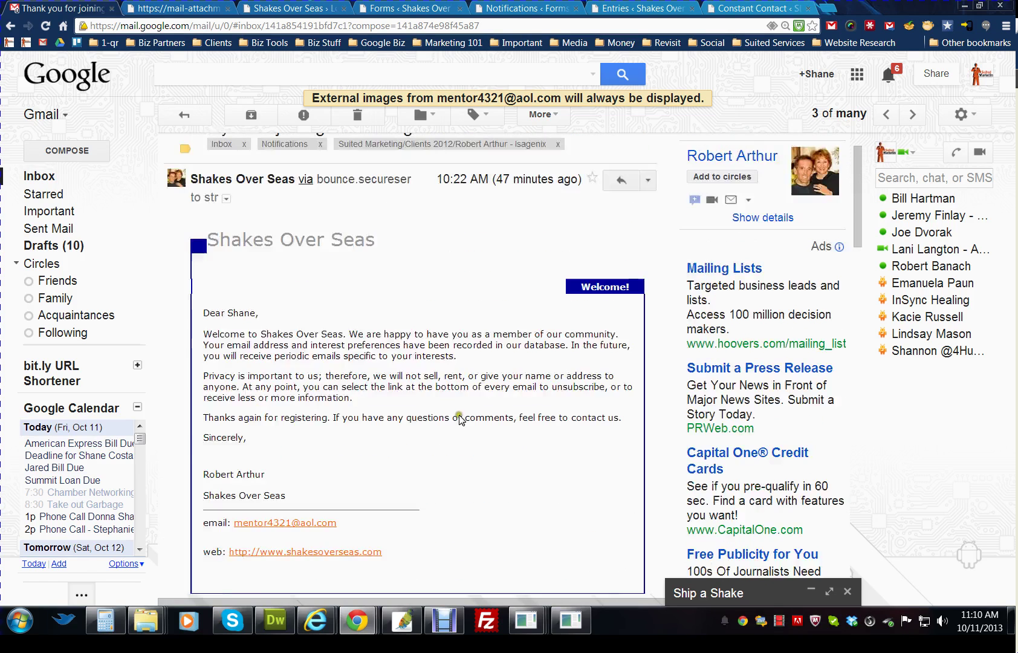
pyautogui.scroll(1, 460, 419)
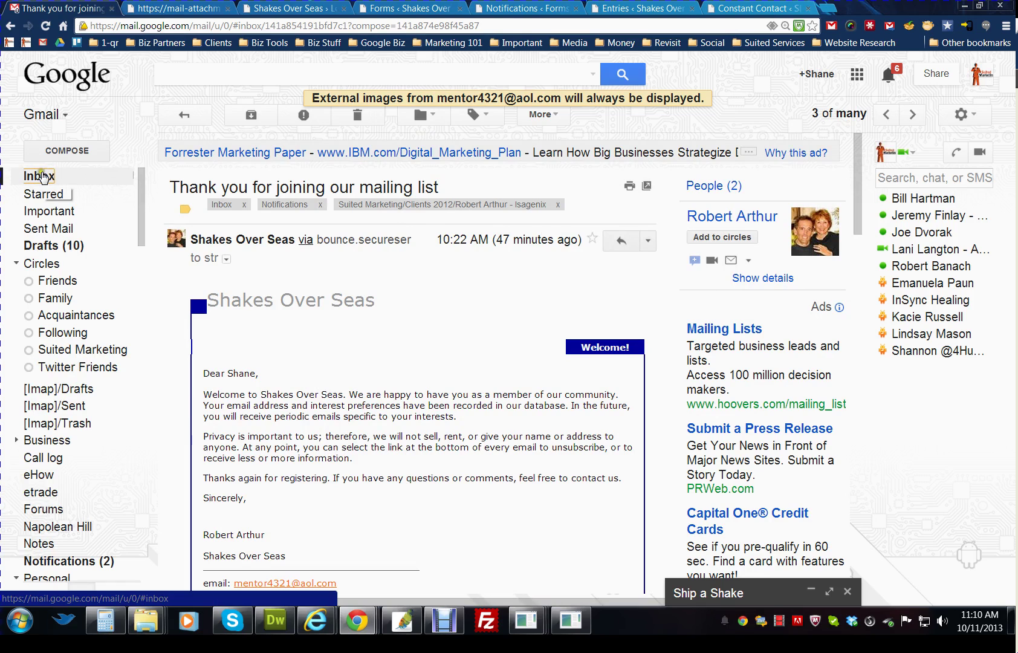
# - Open the 'New submission from Ship a Shake Receipt' email and scroll through the entry details
pyautogui.click(41, 175)
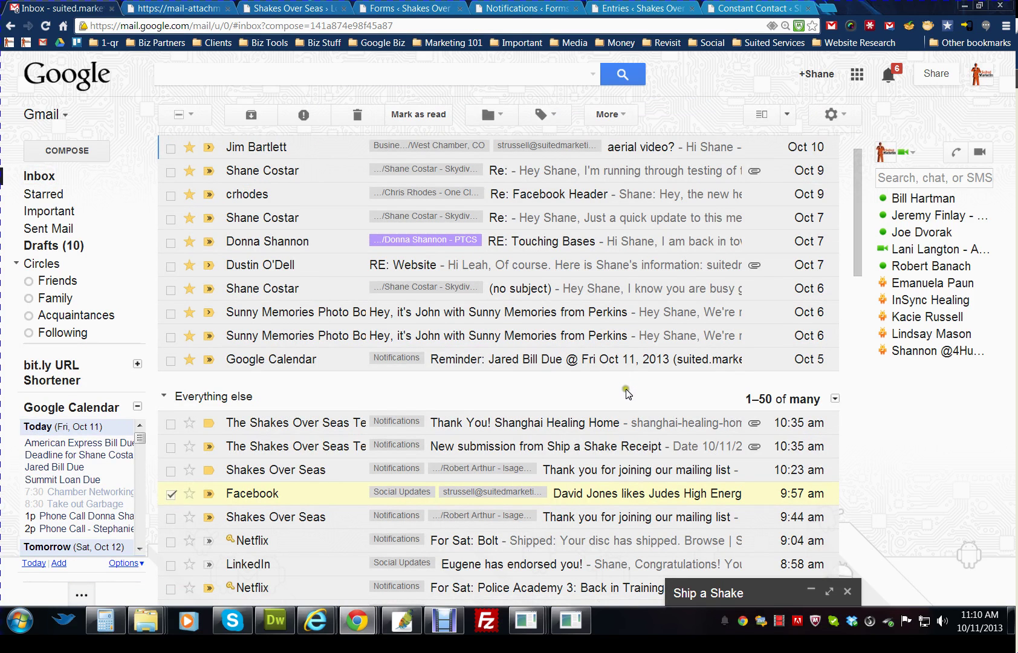
pyautogui.click(532, 447)
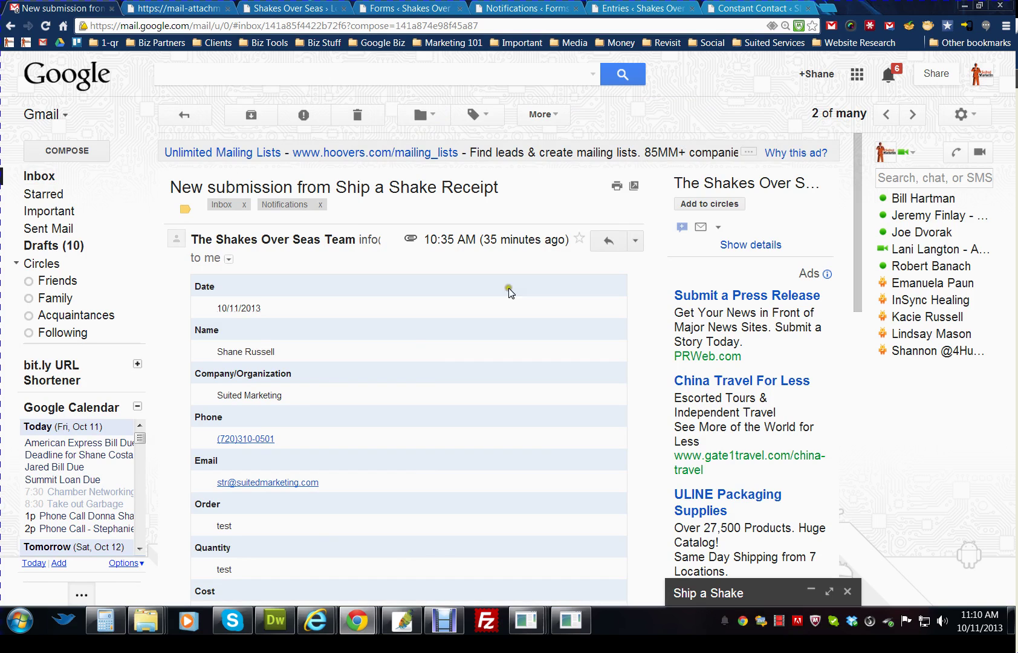
pyautogui.scroll(-1, 478, 327)
pyautogui.scroll(-3, 445, 341)
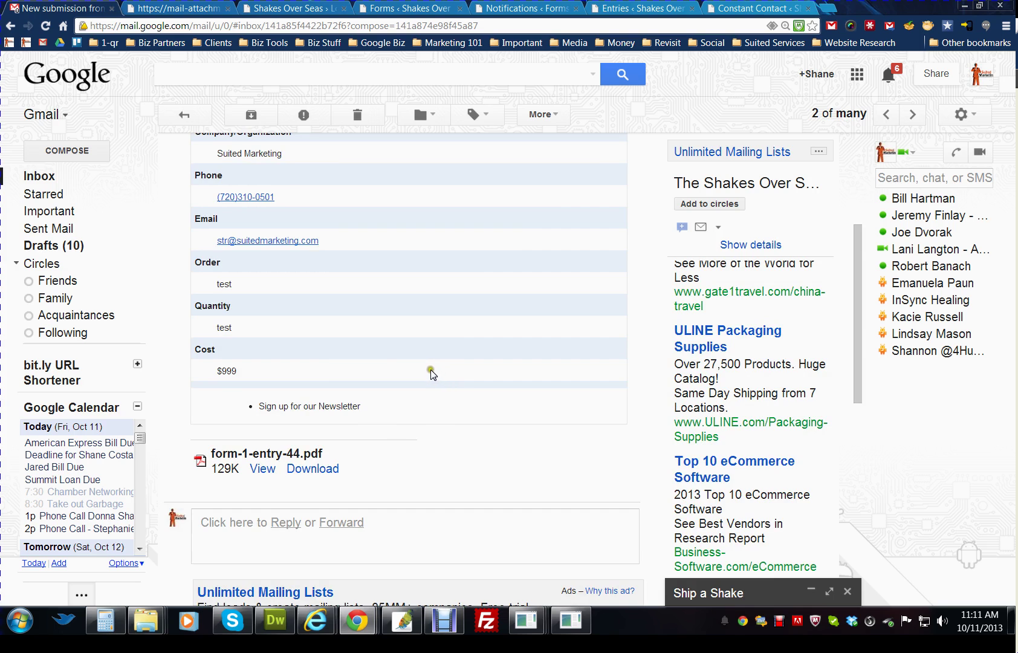
pyautogui.scroll(1, 439, 375)
pyautogui.scroll(-1, 438, 373)
# - View the attached PDF receipt, then return to the submission email
pyautogui.click(177, 9)
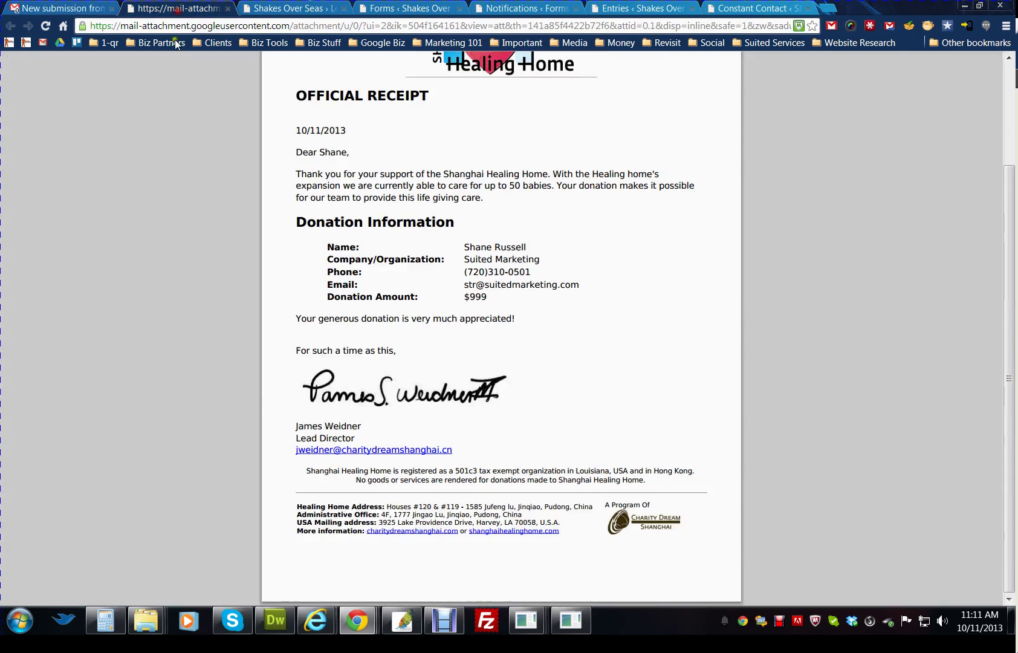
pyautogui.scroll(1, 199, 277)
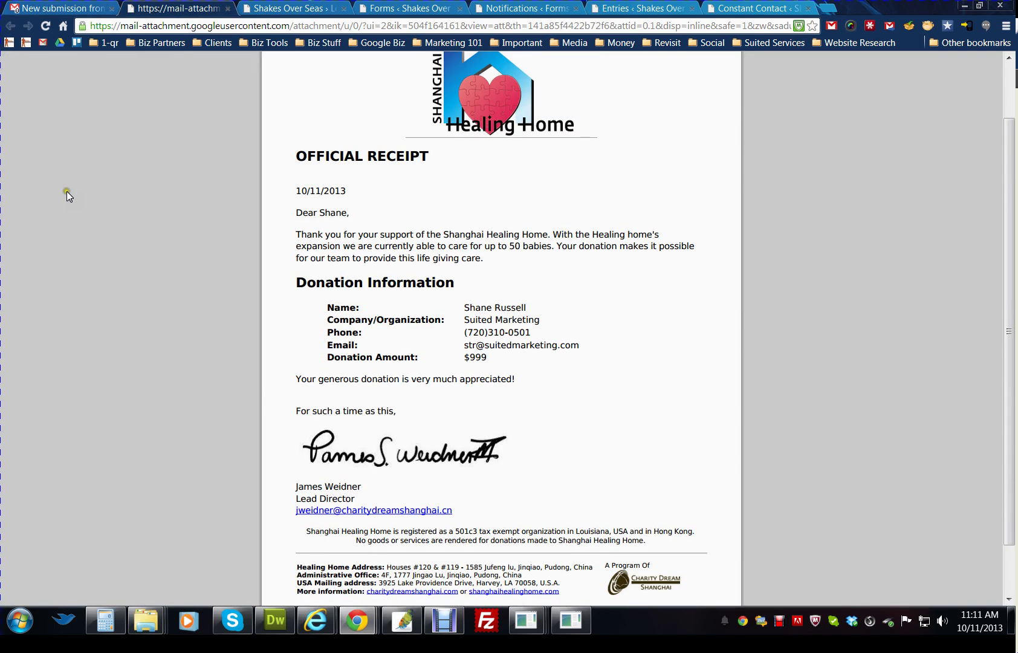
pyautogui.click(58, 8)
pyautogui.scroll(4, 546, 448)
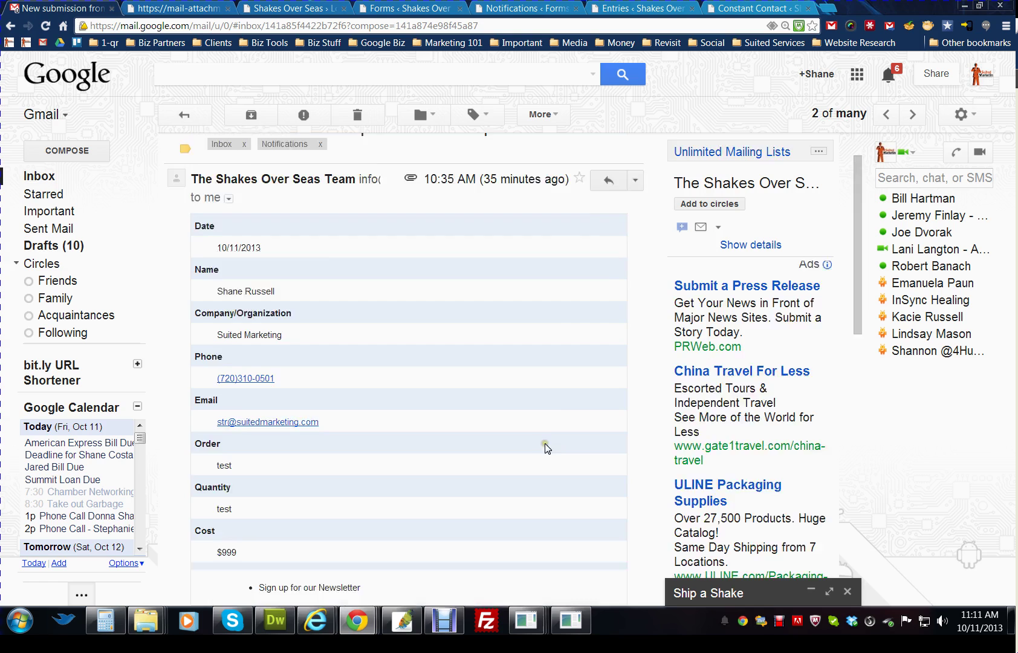
pyautogui.scroll(1, 546, 448)
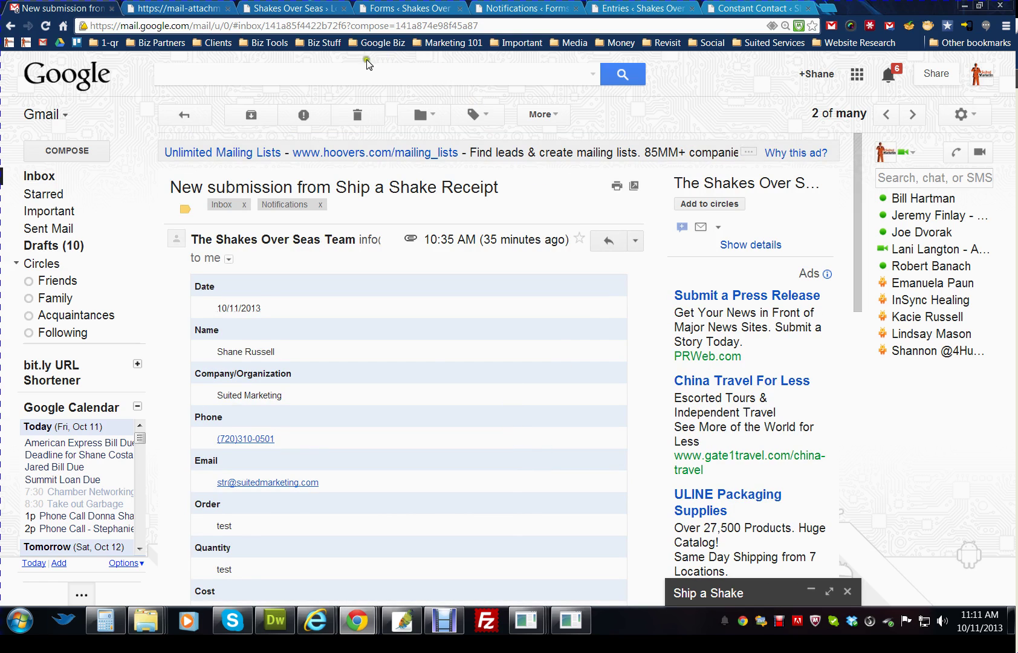
# - Move from the Shakes Over Seas WordPress login to the Ship a Shake Receipt Form Editor
pyautogui.click(332, 10)
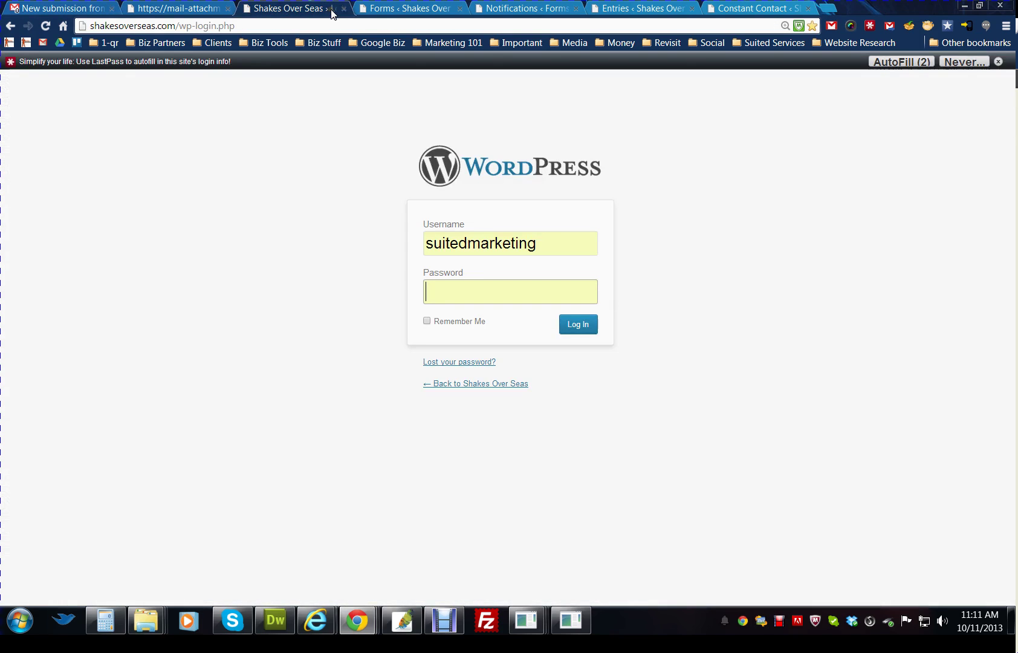
pyautogui.click(235, 192)
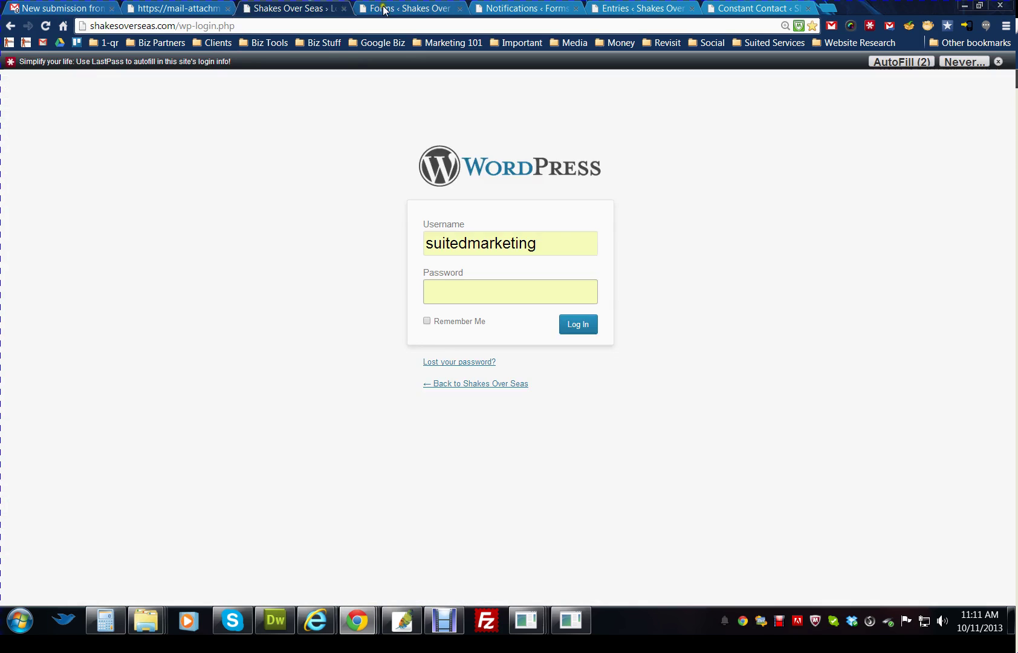
pyautogui.click(406, 8)
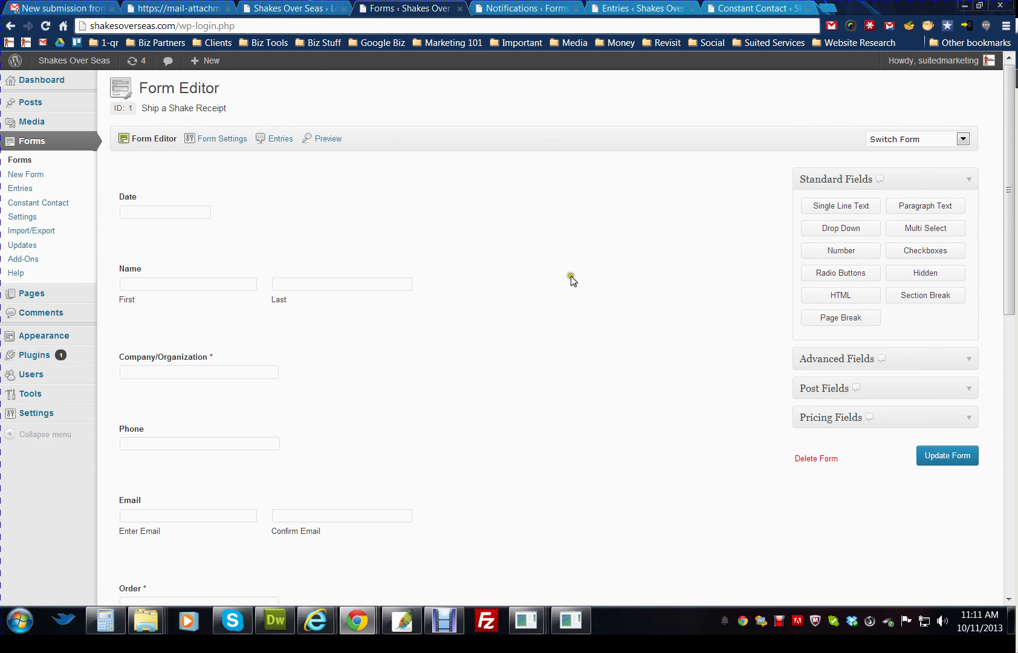
pyautogui.scroll(-2, 571, 279)
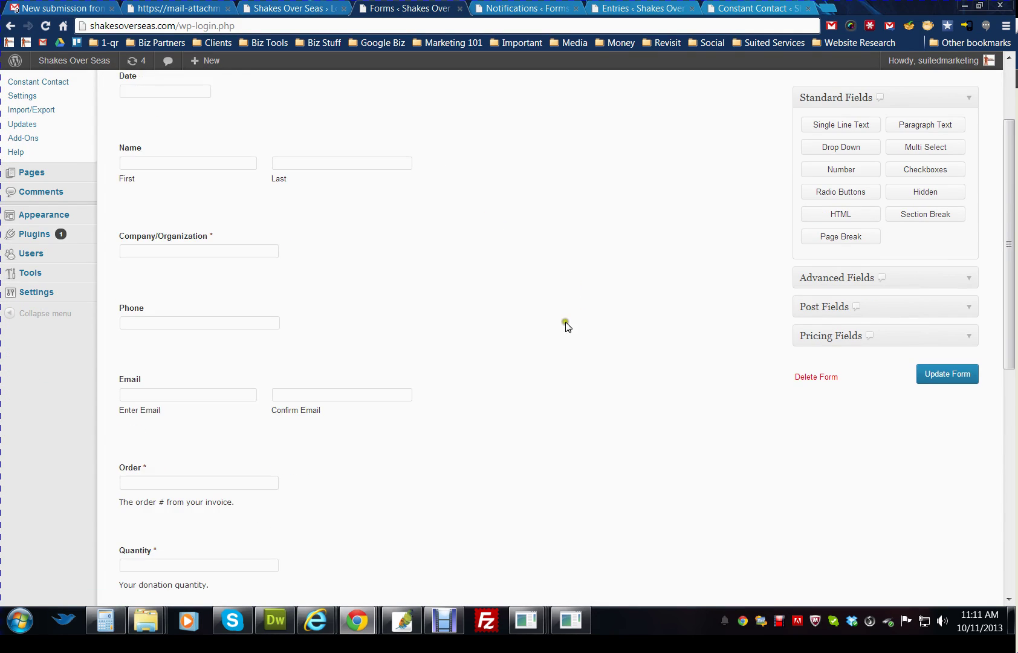
pyautogui.scroll(-2, 563, 337)
pyautogui.scroll(-3, 562, 333)
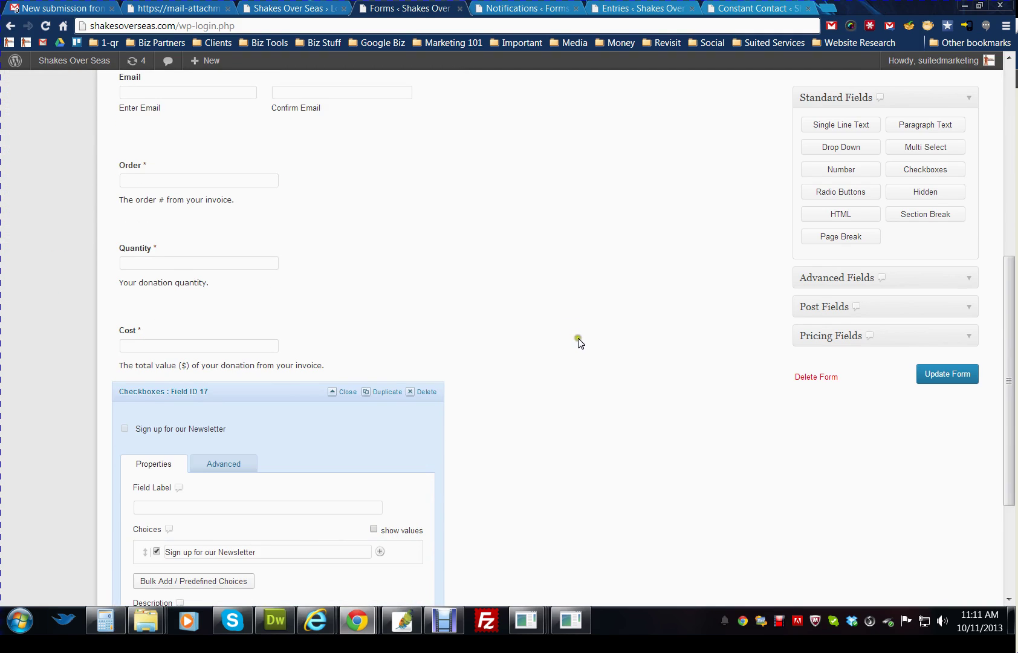
pyautogui.scroll(-2, 595, 326)
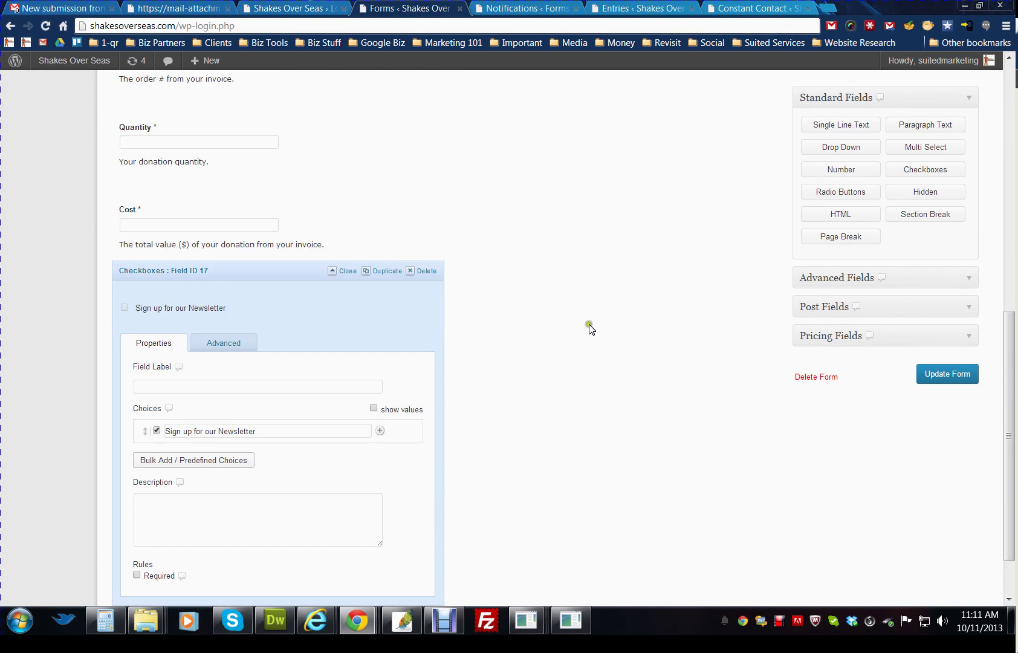
pyautogui.scroll(3, 590, 329)
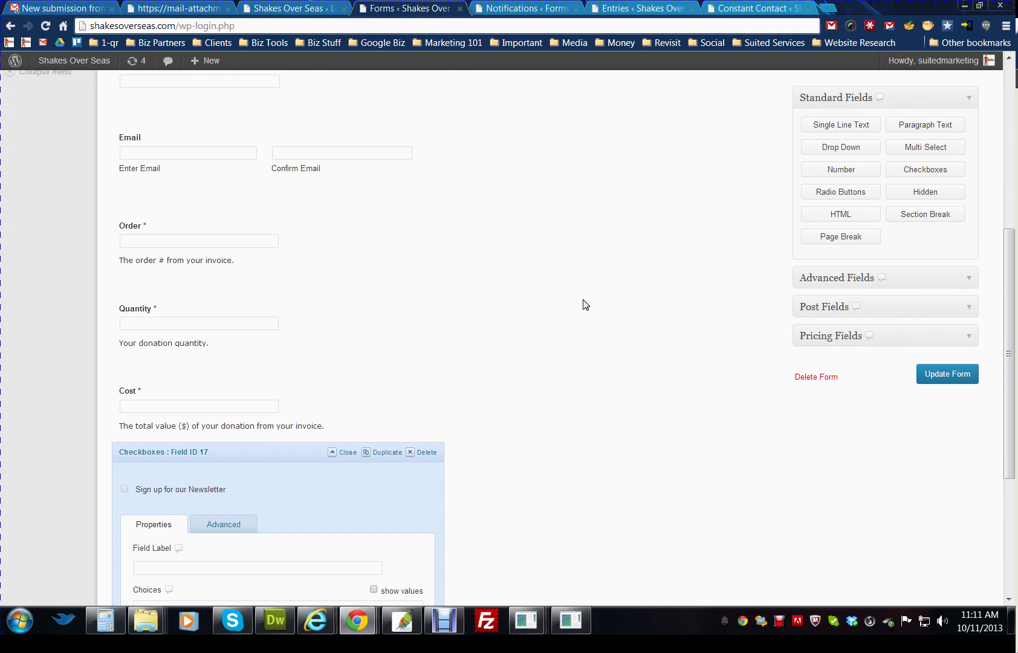
pyautogui.scroll(5, 586, 304)
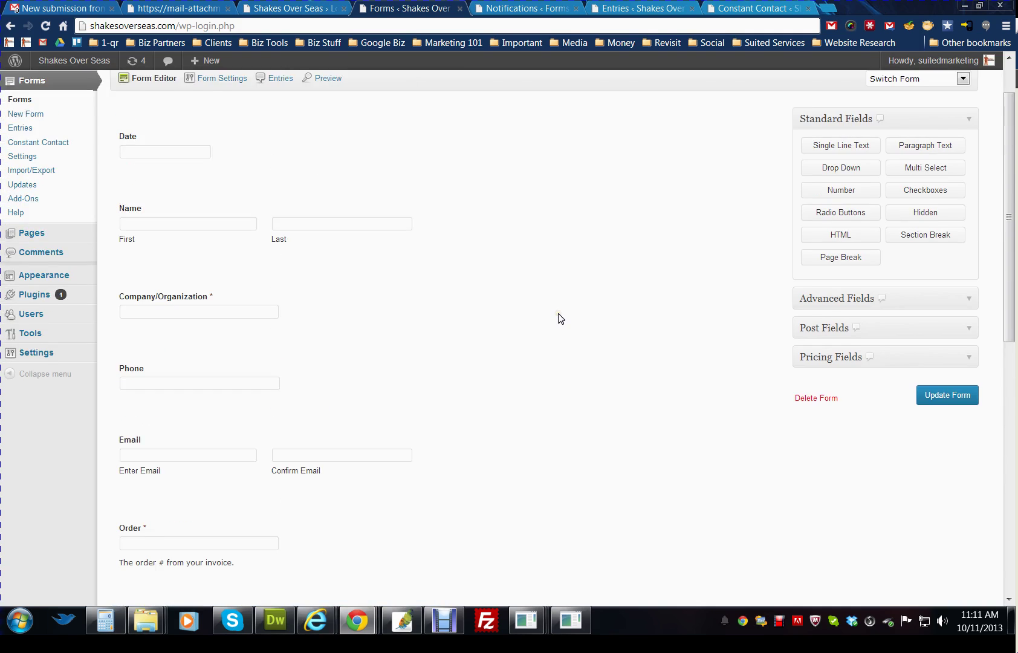
pyautogui.scroll(1, 558, 319)
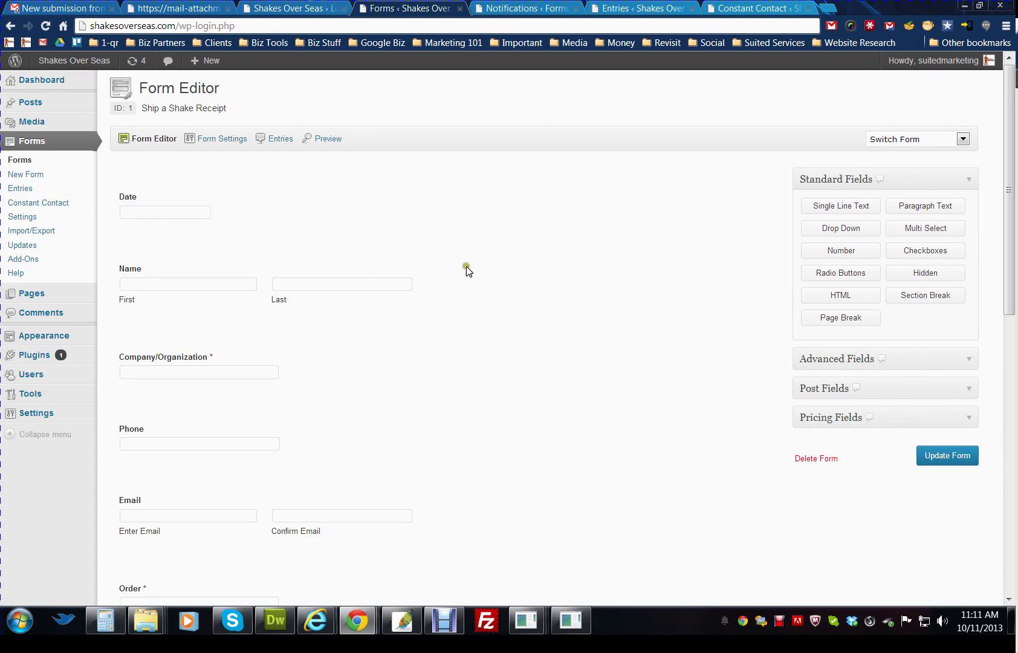
# - Show the receipt form's Notifications list and start editing the Admin Notification
pyautogui.click(524, 9)
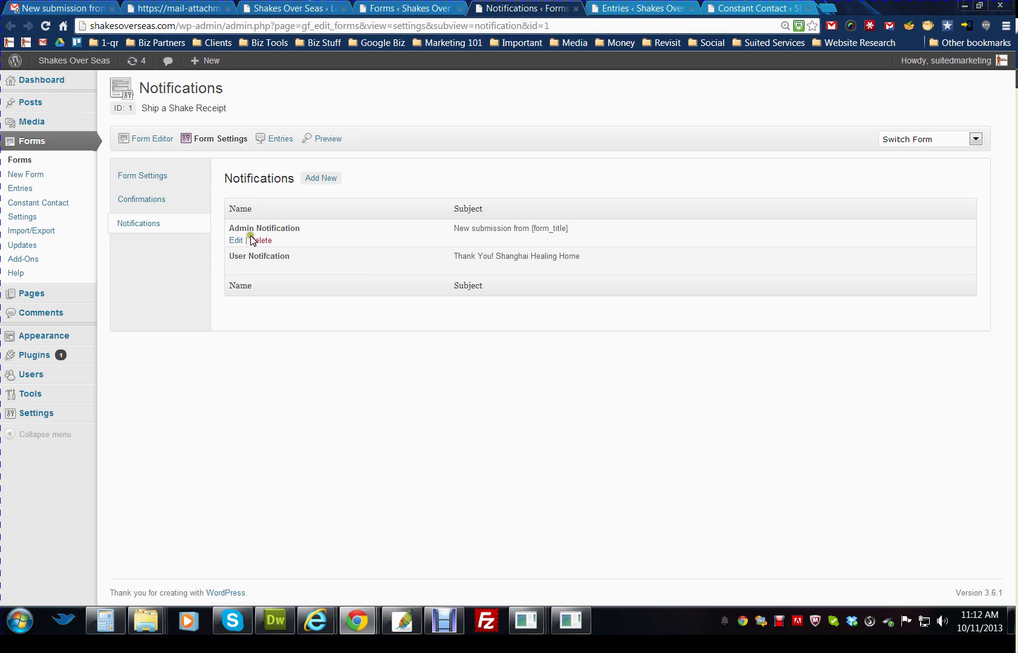
pyautogui.moveTo(298, 231); pyautogui.dragTo(254, 229)
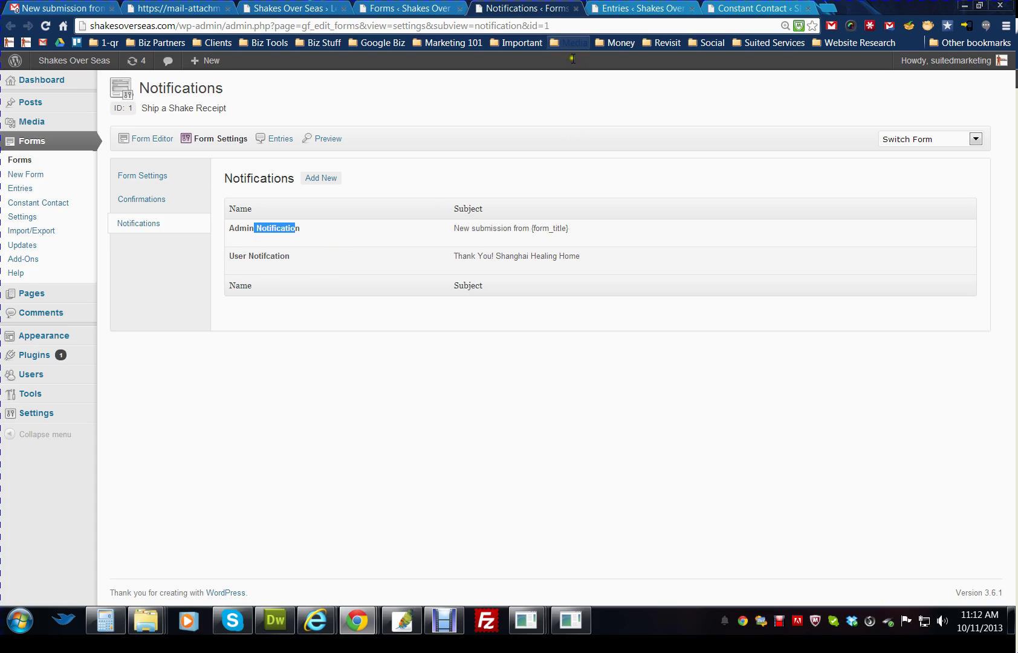
pyautogui.click(233, 241)
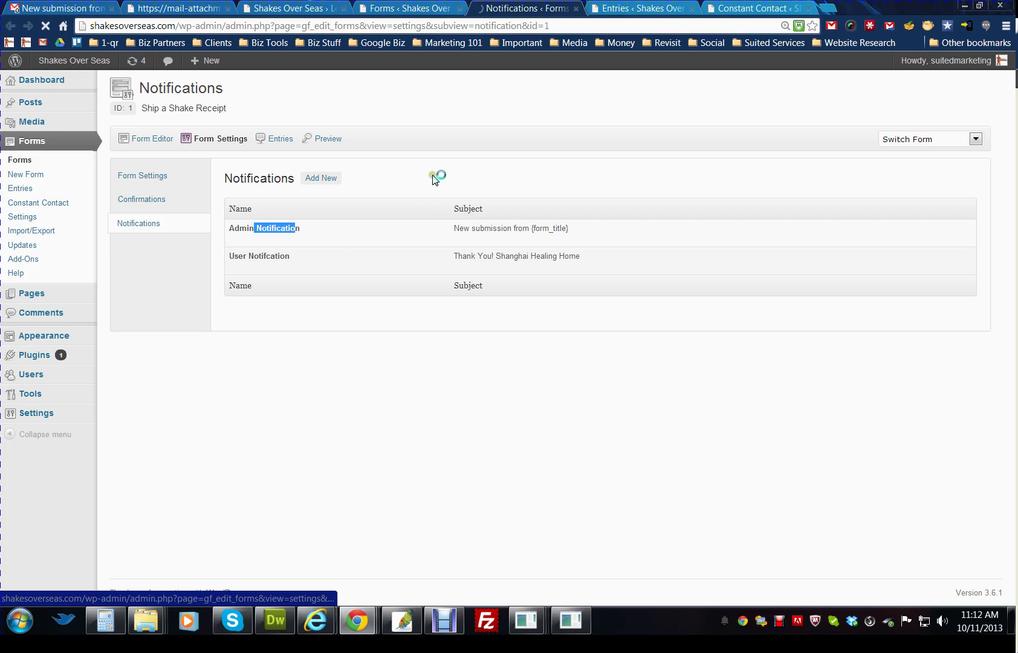
# - Open the first entry's PDF donation receipt from the Entries list, then return to the list
pyautogui.click(641, 9)
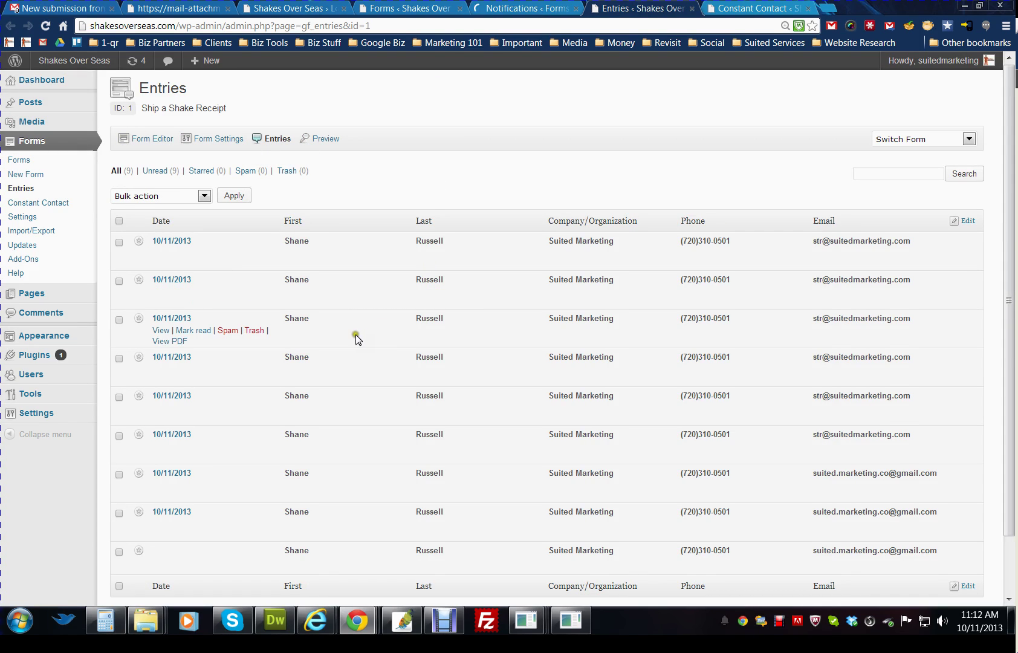
pyautogui.scroll(-2, 362, 338)
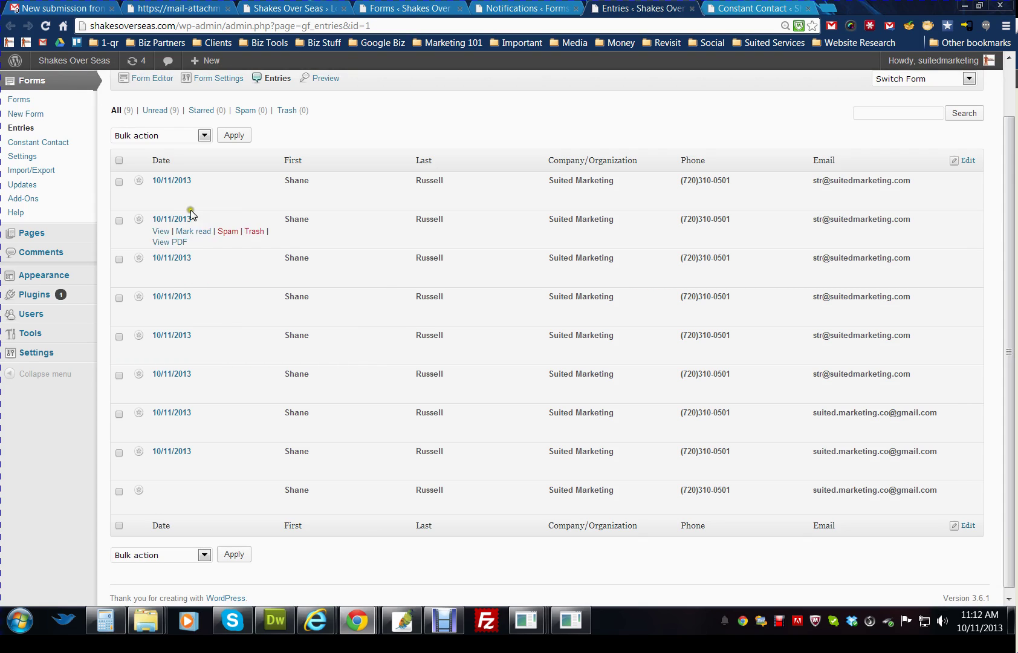
pyautogui.click(175, 204)
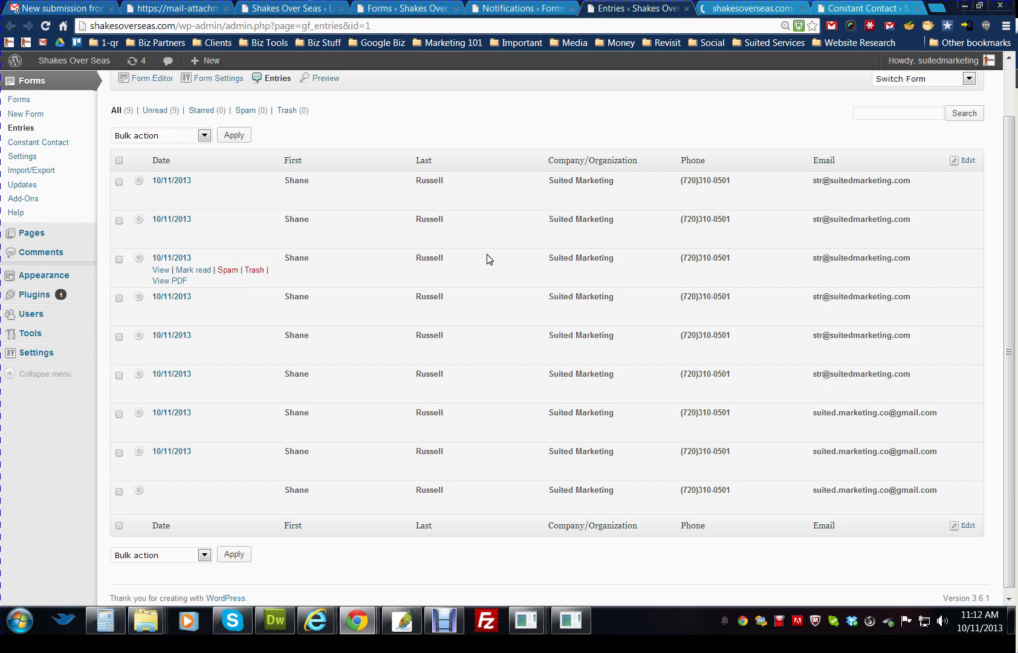
pyautogui.click(729, 9)
pyautogui.scroll(-1, 695, 266)
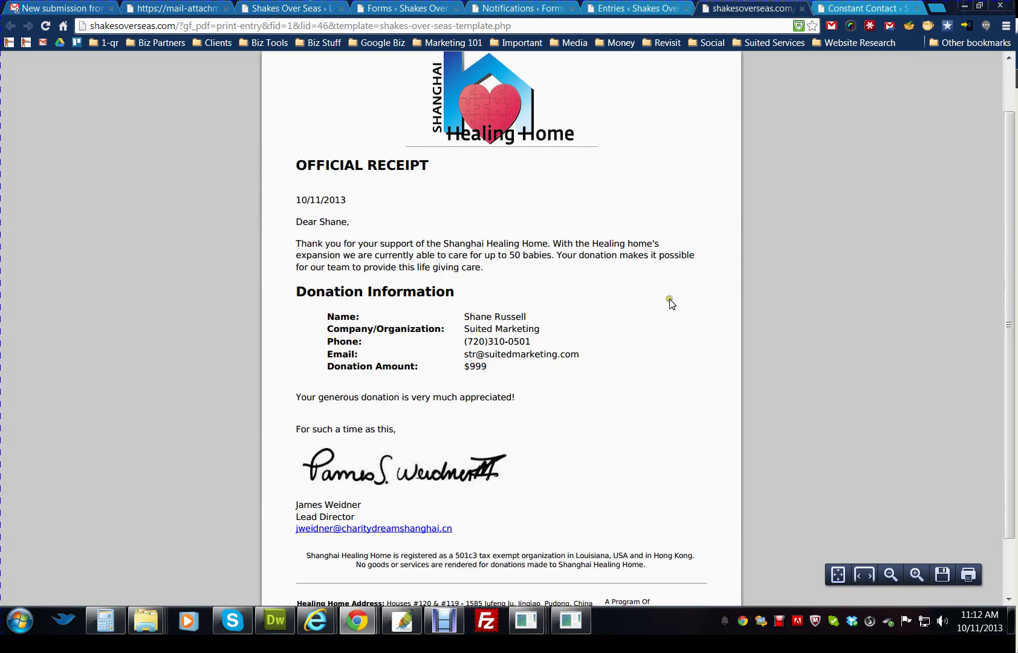
pyautogui.scroll(1, 672, 285)
pyautogui.click(635, 9)
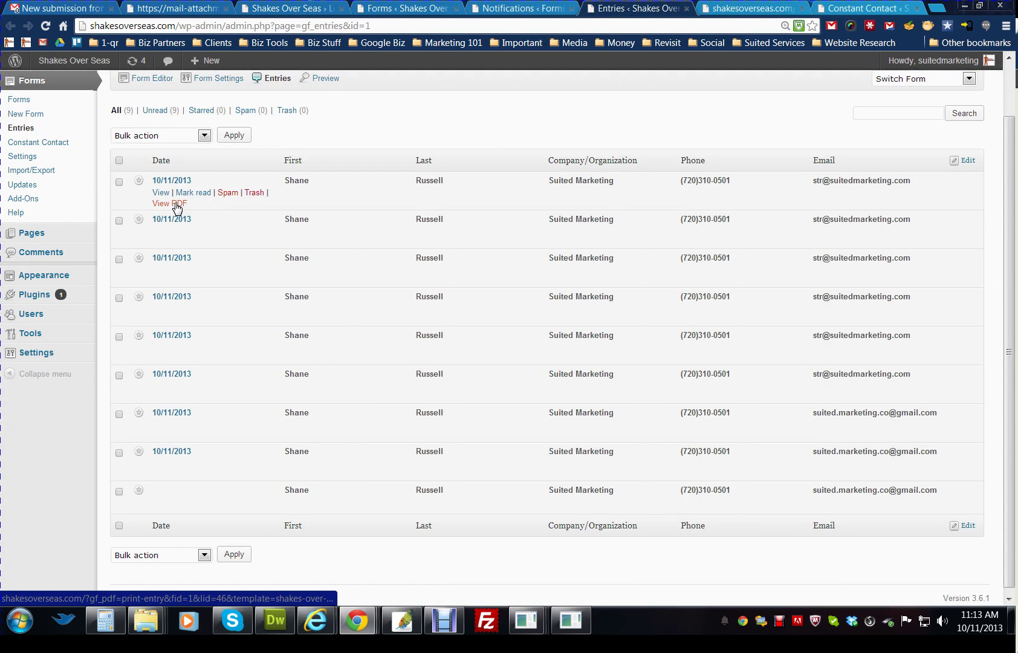
pyautogui.scroll(1, 248, 225)
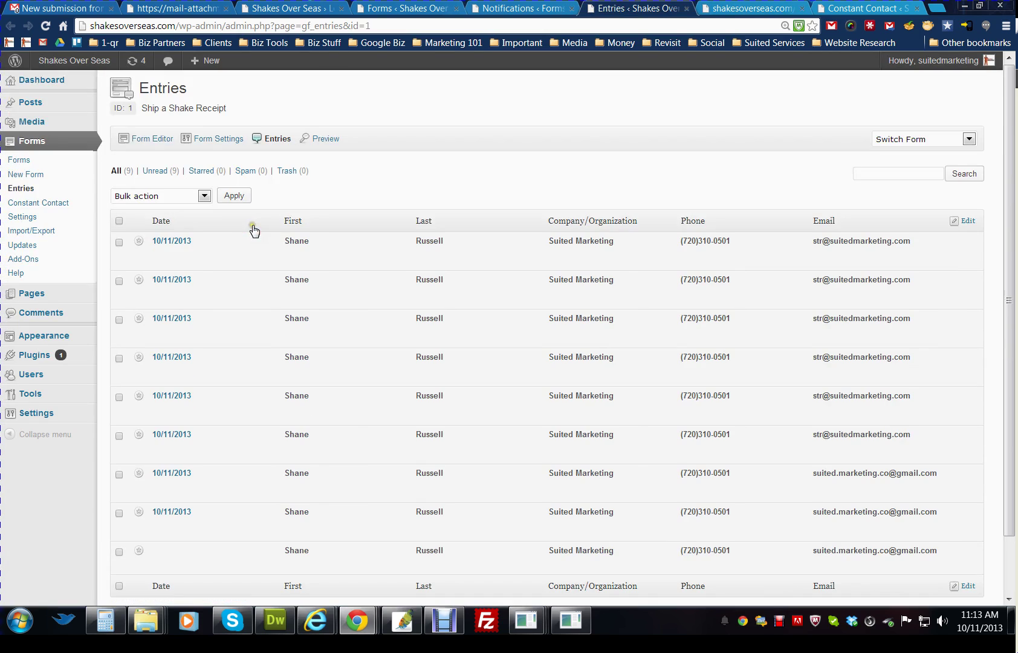
# - In the Admin Notification, type then erase an extra recipient after {admin_email} in Send to Email
pyautogui.click(502, 8)
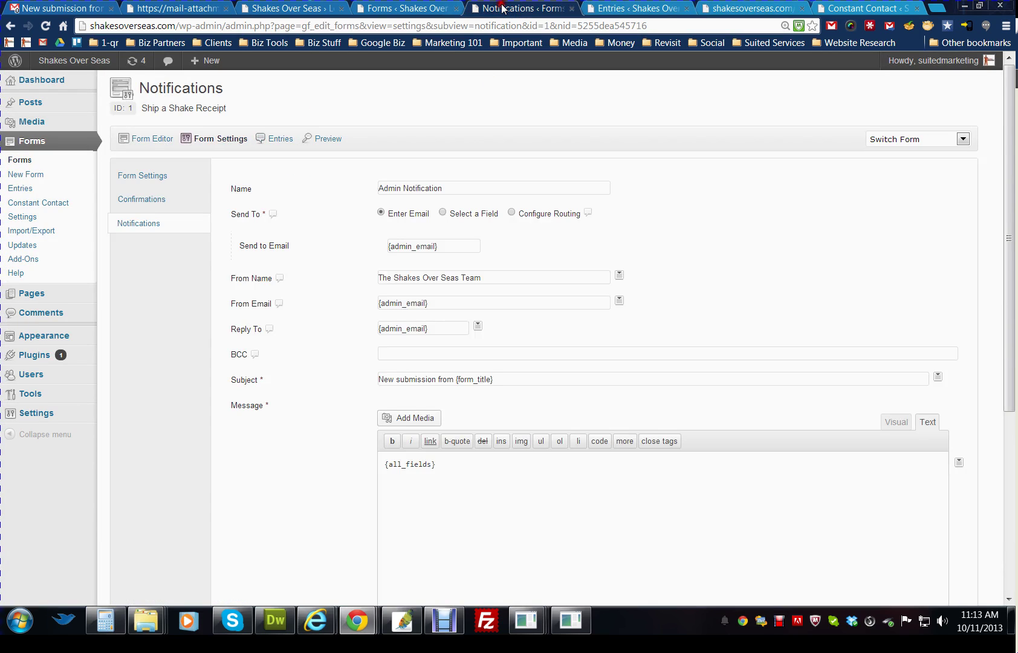
pyautogui.click(450, 245)
pyautogui.click(451, 246)
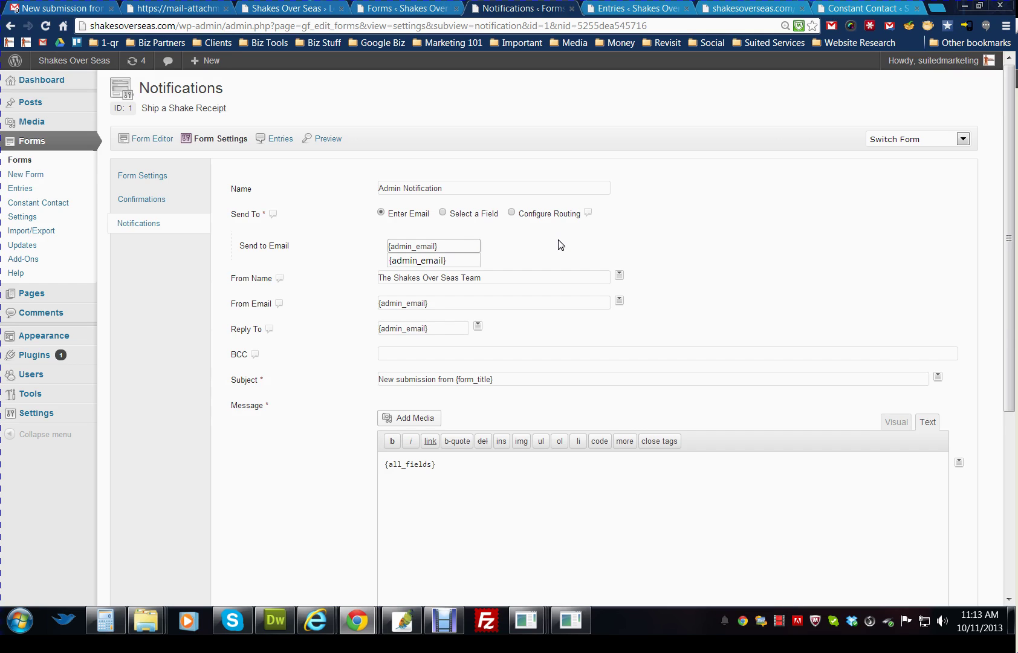
pyautogui.click(552, 254)
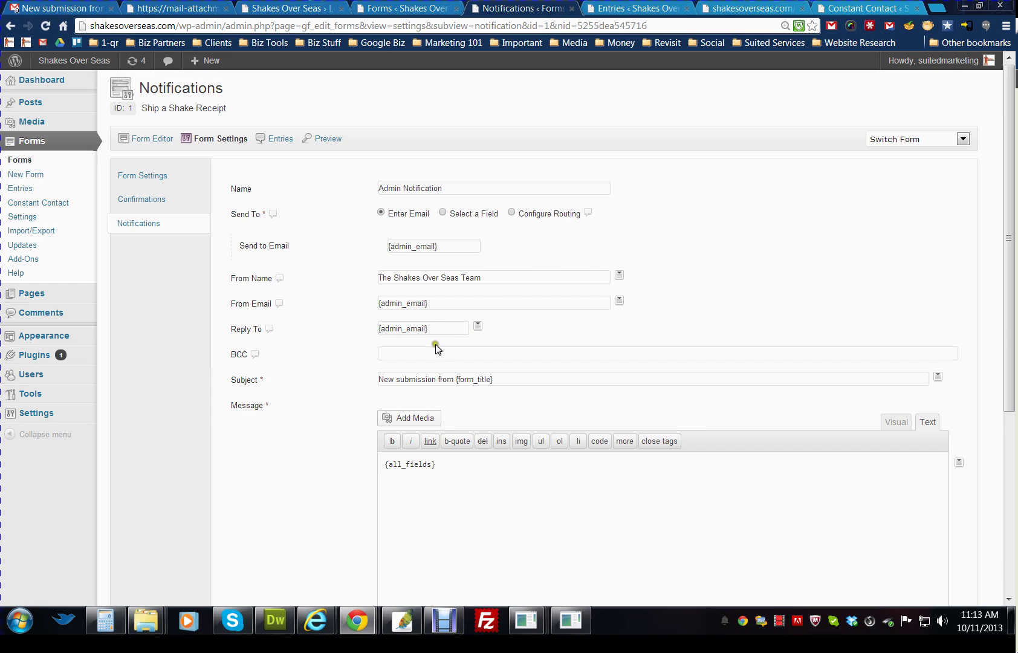
# - Check the empty BCC field and the {admin_email} recipient, leaving both unchanged
pyautogui.click(412, 357)
pyautogui.moveTo(440, 243); pyautogui.dragTo(384, 244)
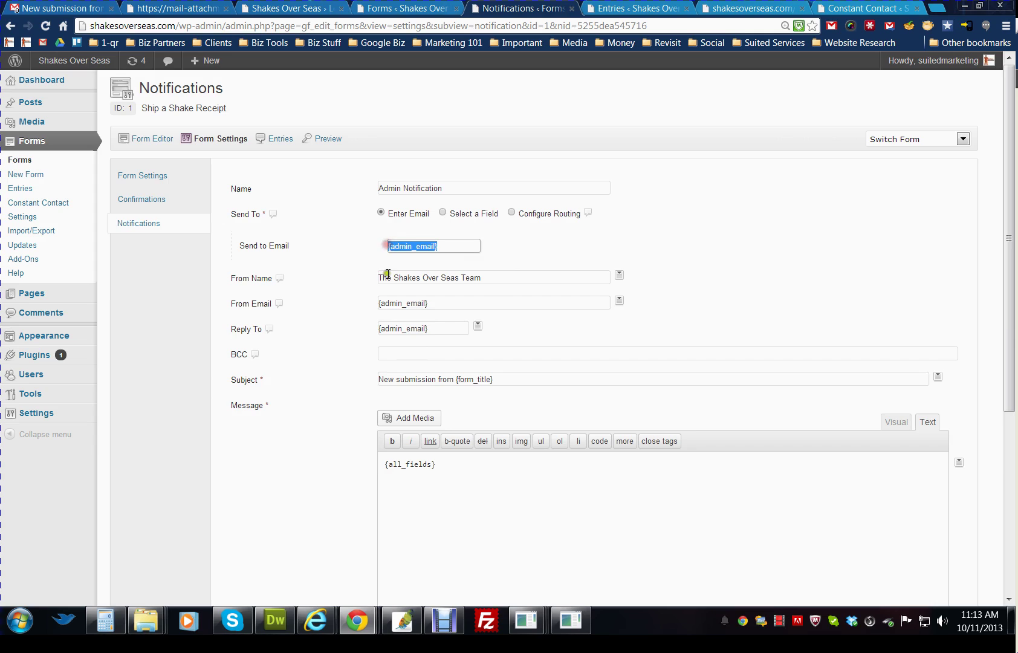
pyautogui.click(416, 360)
pyautogui.moveTo(253, 358)
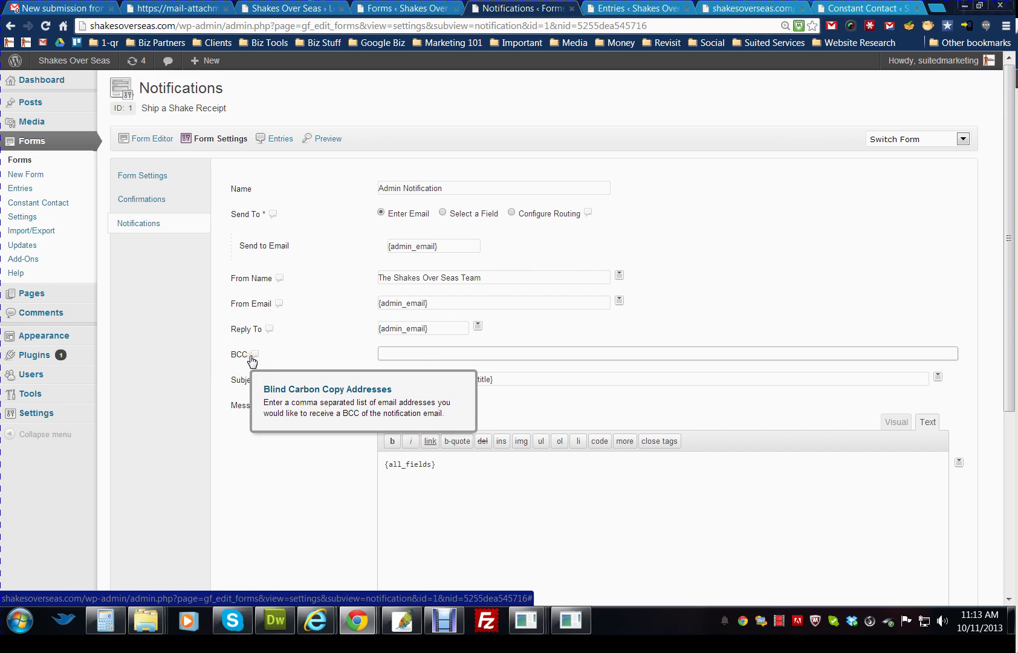
pyautogui.scroll(-4, 273, 458)
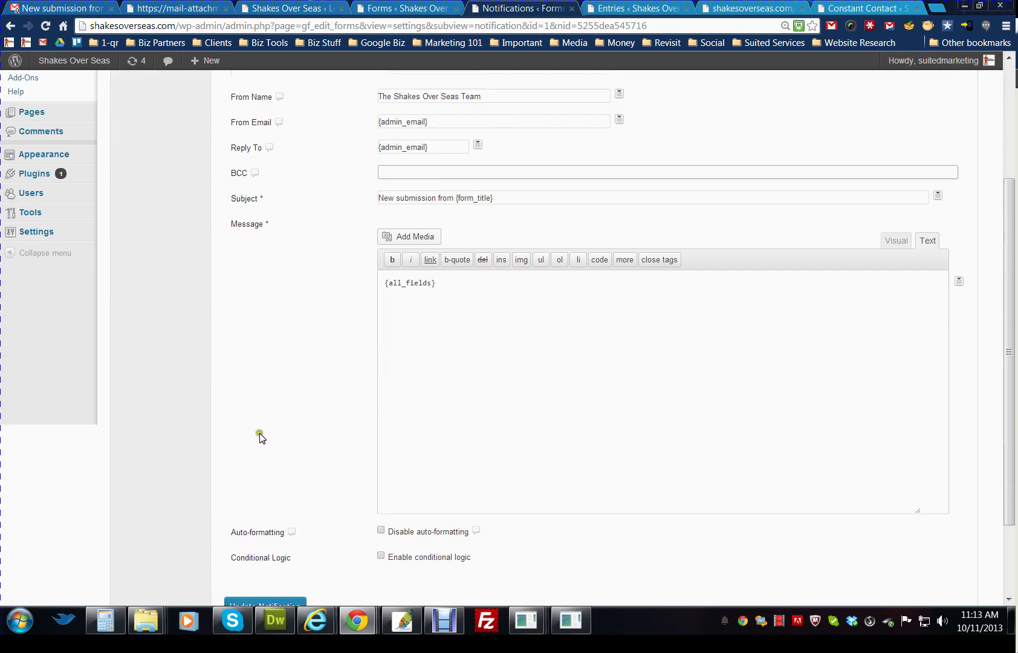
pyautogui.scroll(4, 261, 418)
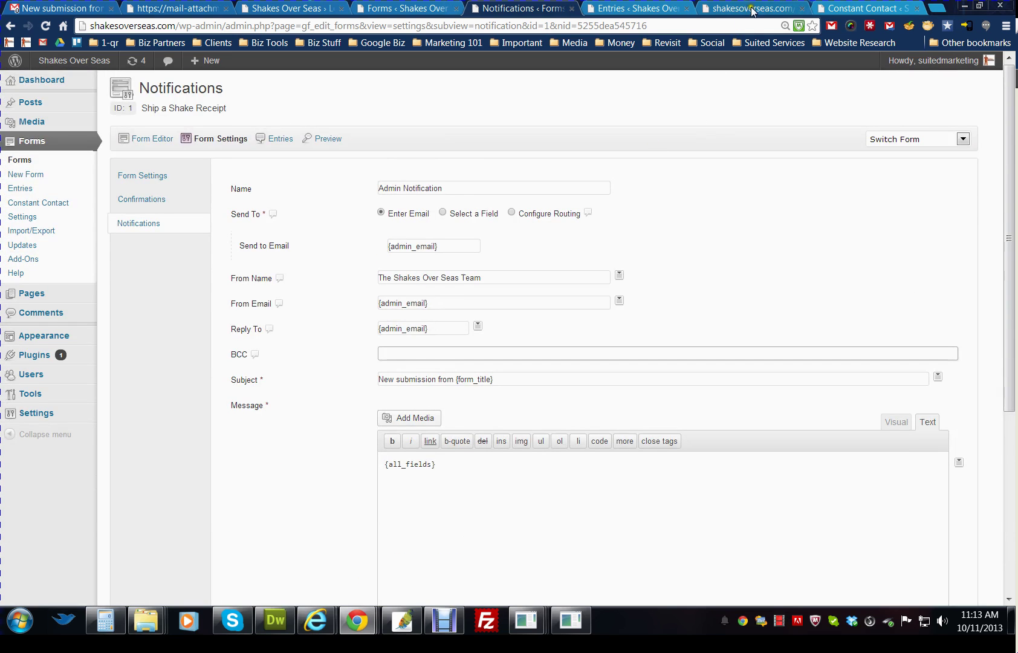
# - On Constant Contact Feeds, highlight the General Interest list fed by the Ship a Shake Receipt form
pyautogui.click(865, 7)
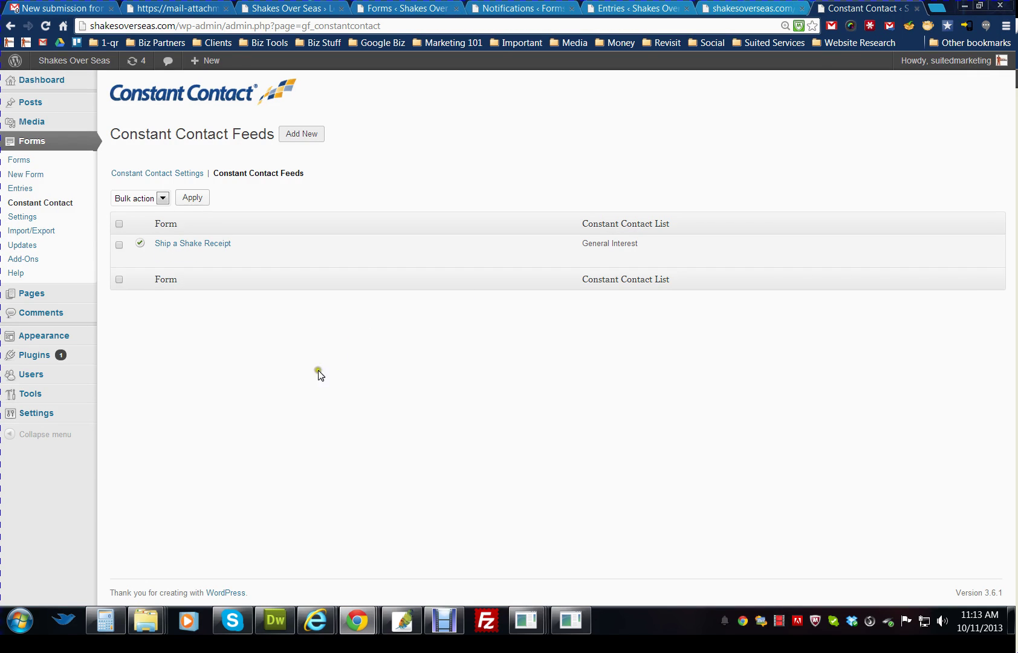
pyautogui.moveTo(621, 239); pyautogui.dragTo(584, 239)
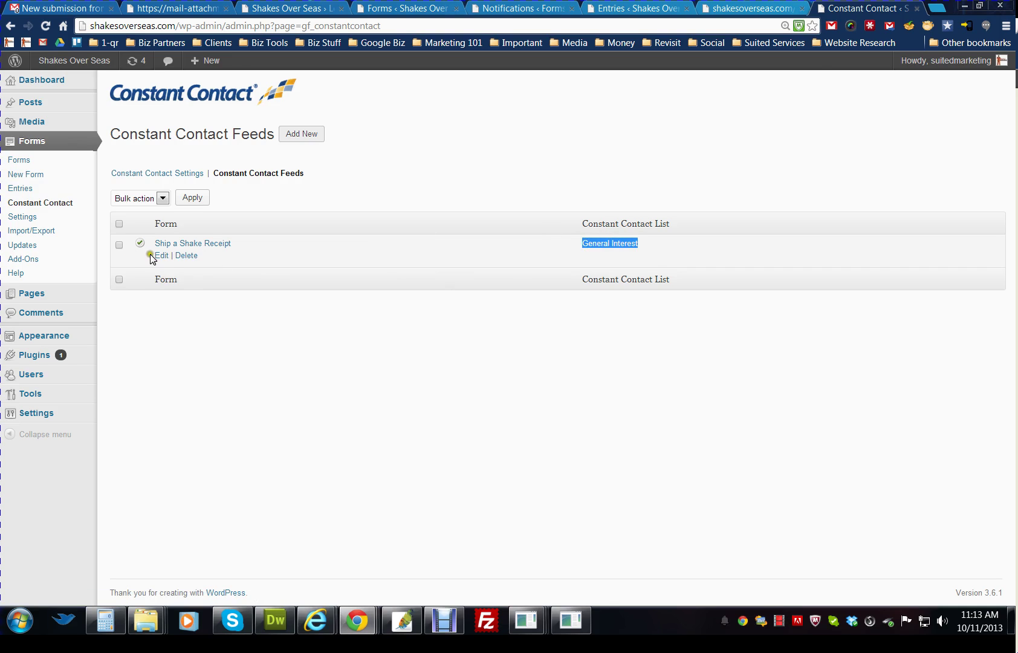
pyautogui.click(300, 324)
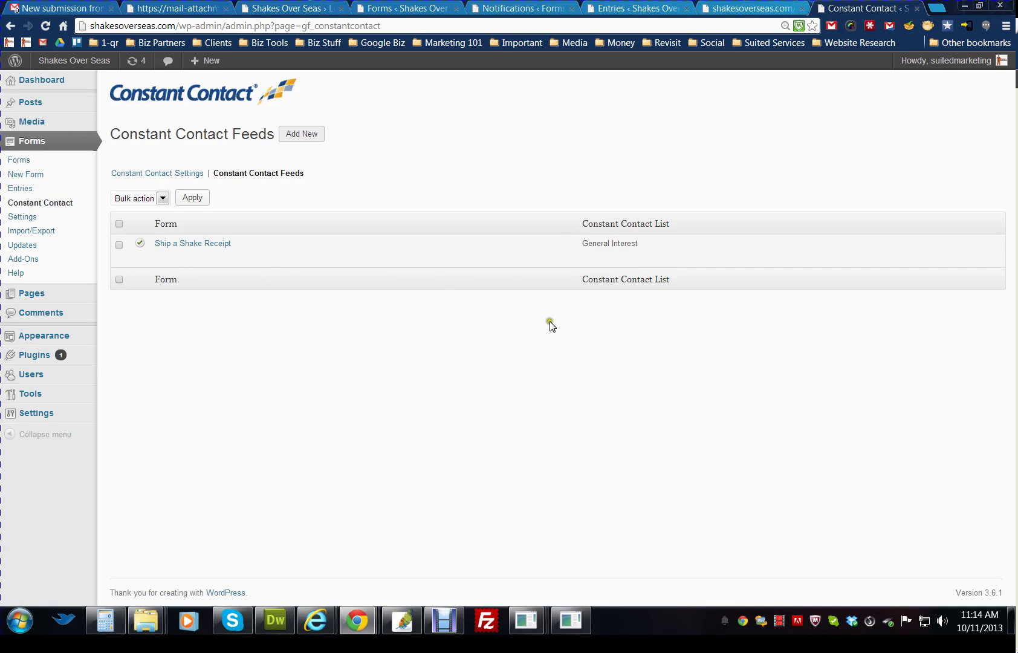
pyautogui.click(537, 337)
pyautogui.click(515, 350)
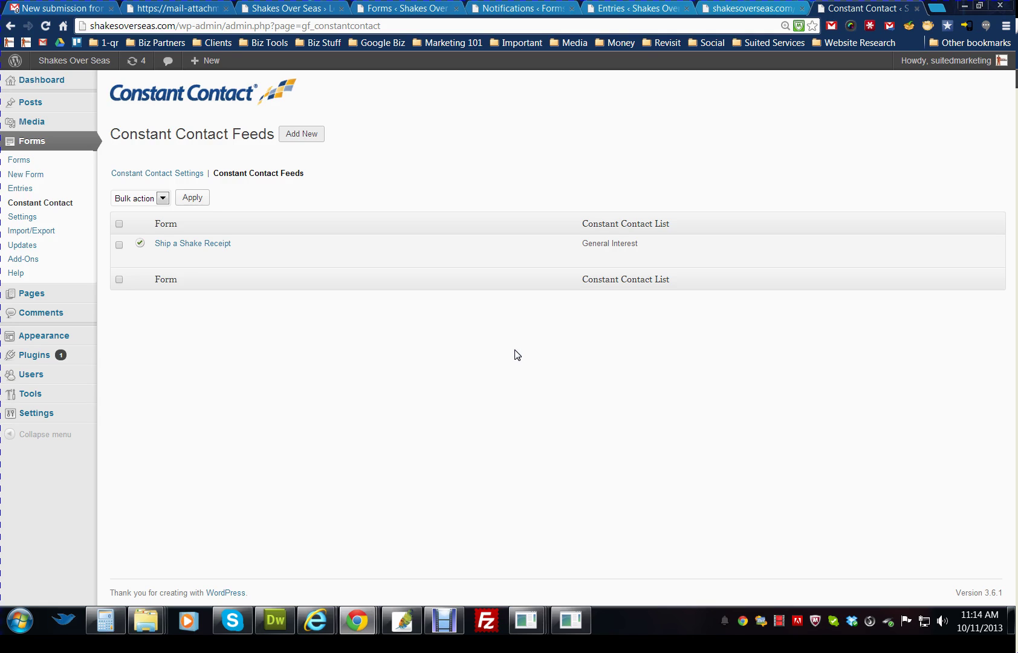